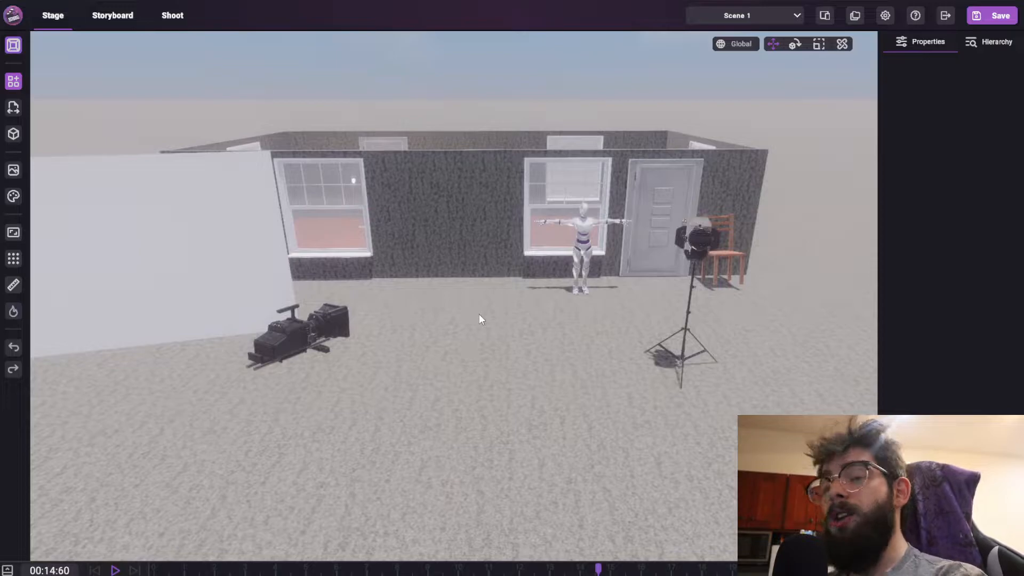
pyautogui.moveTo(623, 339); pyautogui.dragTo(777, 314, button='right')
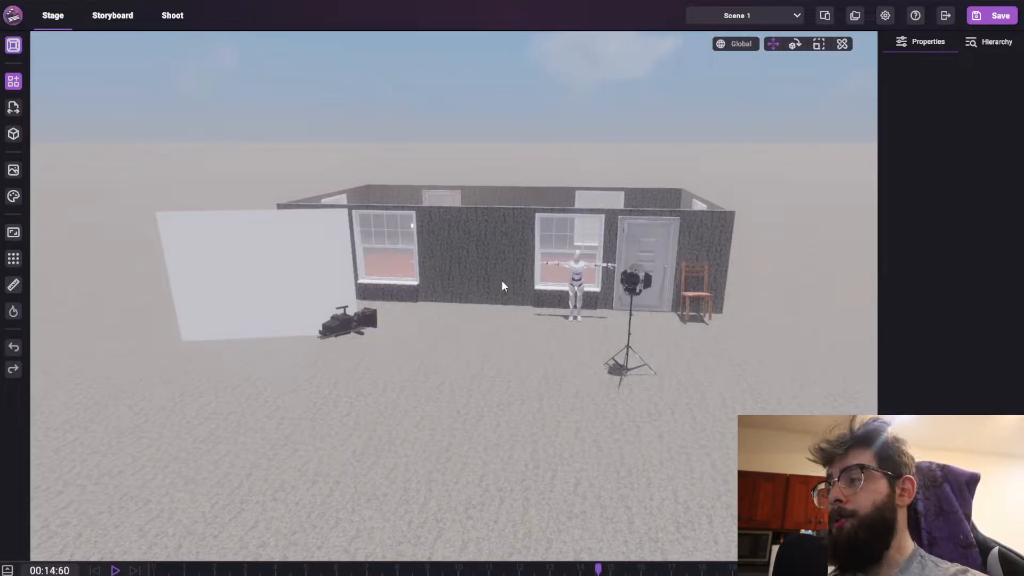
pyautogui.moveTo(507, 252); pyautogui.dragTo(485, 252, button='right')
pyautogui.press('w')
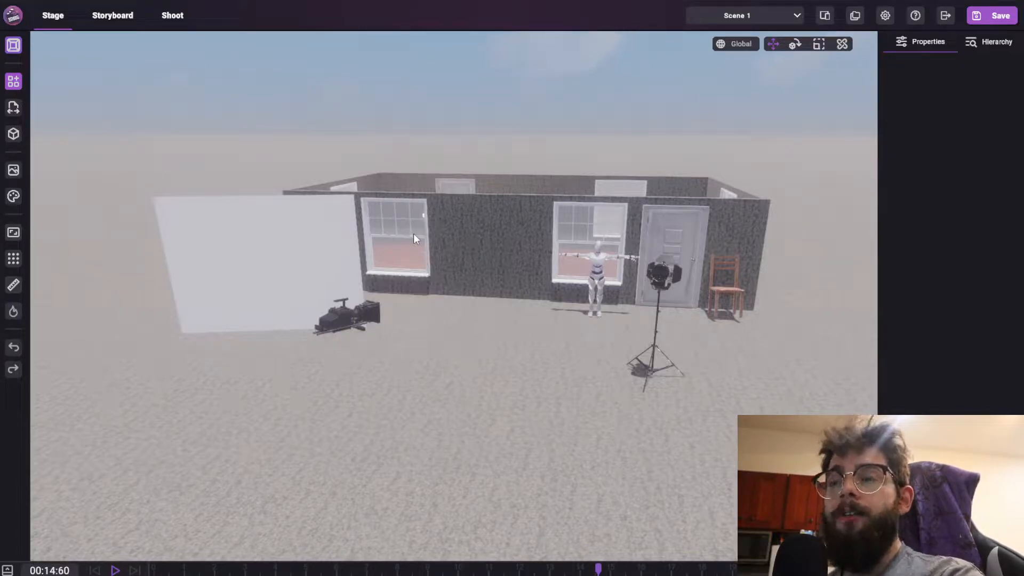
pyautogui.moveTo(408, 239); pyautogui.dragTo(470, 244, button='right')
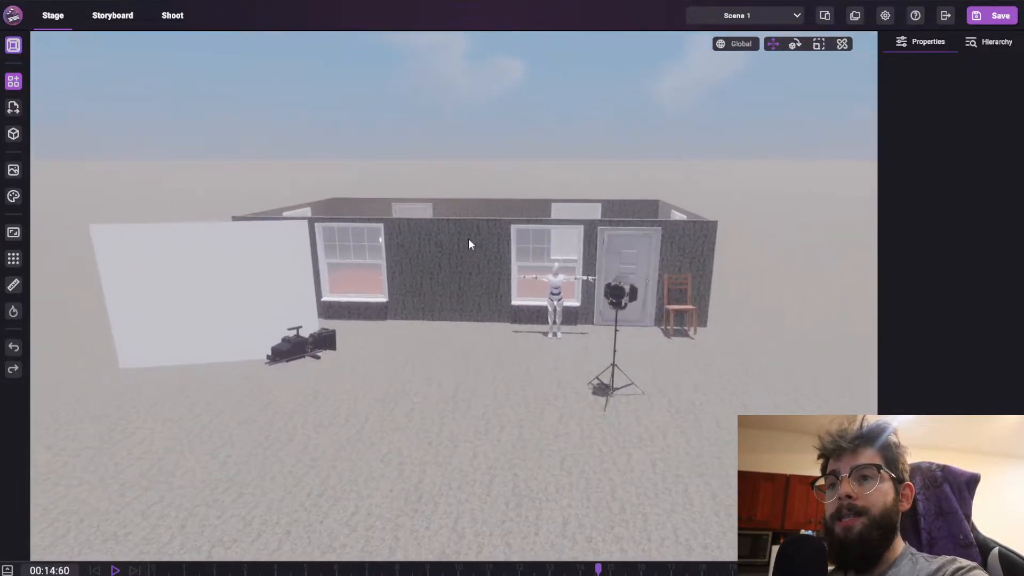
# - Switch to the Shoot workspace and fly the camera to reframe the mannequin between the window and the door
pyautogui.click(180, 13)
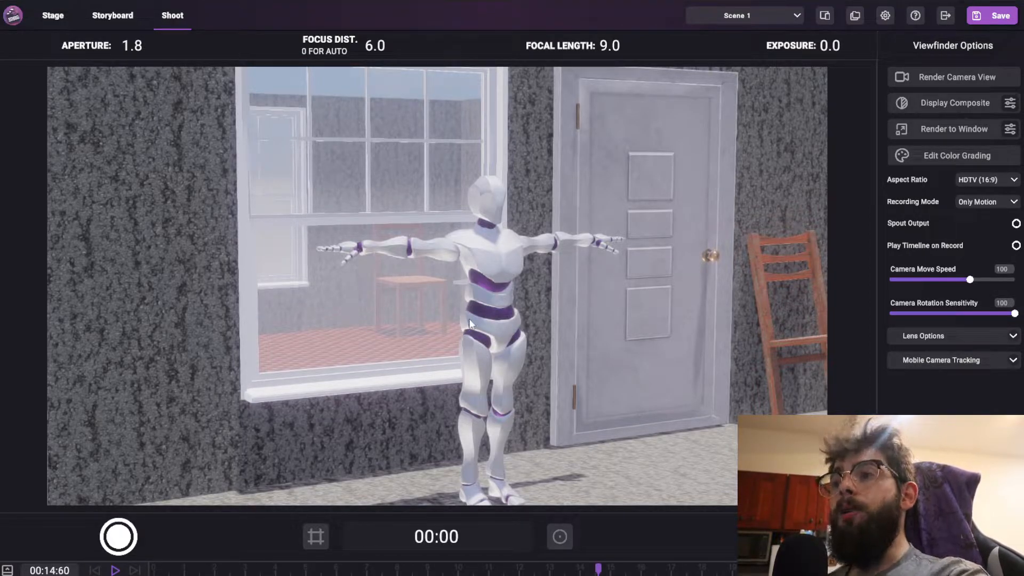
pyautogui.moveTo(448, 231); pyautogui.dragTo(648, 235, button='right')
pyautogui.press('w')
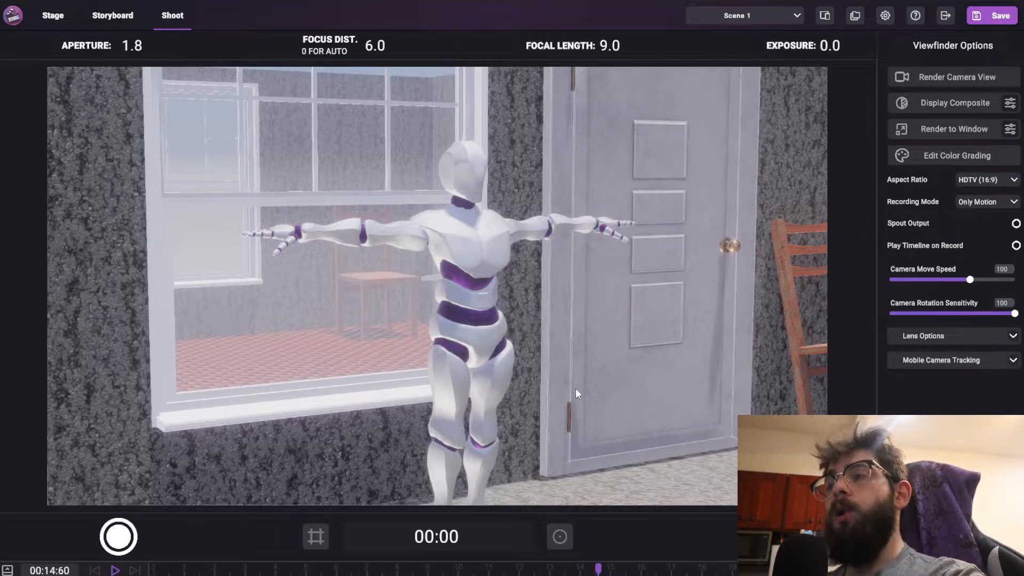
pyautogui.moveTo(604, 391)
pyautogui.mouseDown(button='right')
pyautogui.moveTo(628, 401)
pyautogui.moveTo(612, 387)
pyautogui.mouseUp(button='right')
pyautogui.moveTo(672, 408)
pyautogui.mouseDown(button='right')
pyautogui.moveTo(688, 403)
pyautogui.moveTo(685, 411)
pyautogui.mouseUp(button='right')
pyautogui.press('s')
pyautogui.press('w')
pyautogui.press('s')
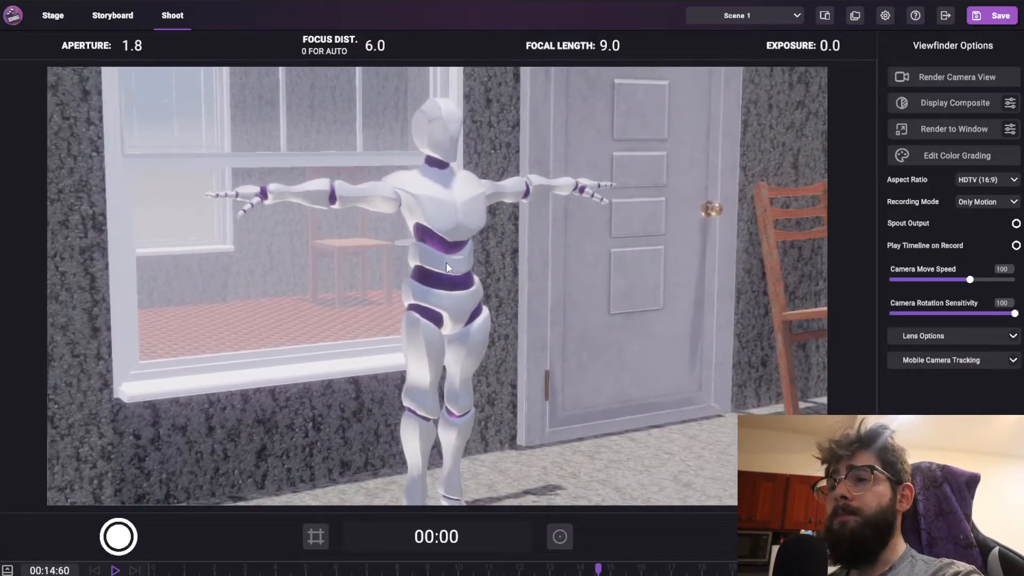
# - Expand the timeline and scrub through the free camera's recorded motion
pyautogui.click(968, 200)
pyautogui.click(967, 200)
pyautogui.scroll(-1, 560, 571)
pyautogui.moveTo(569, 569); pyautogui.dragTo(275, 569)
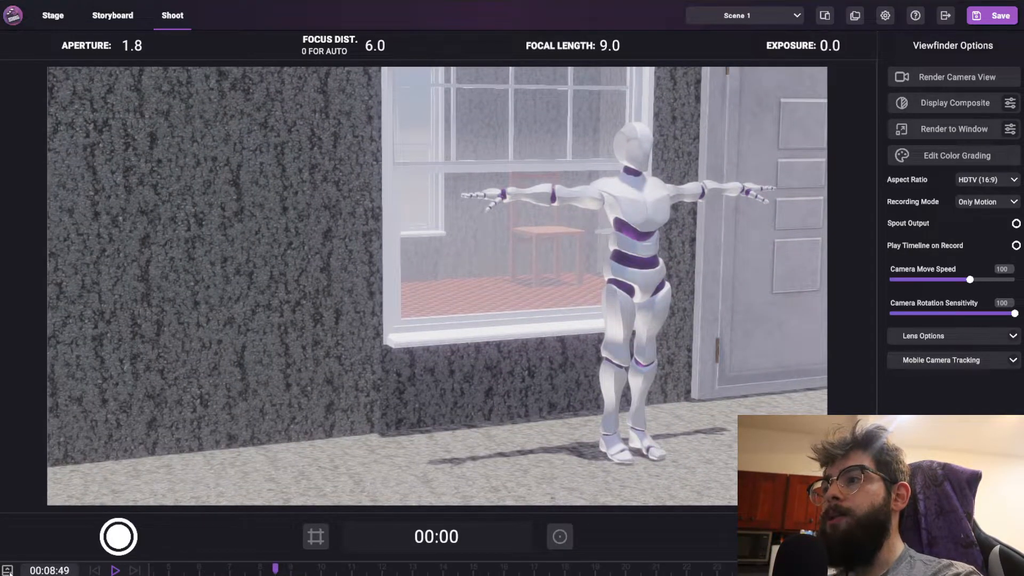
pyautogui.click(8, 569)
pyautogui.moveTo(285, 442); pyautogui.dragTo(313, 458)
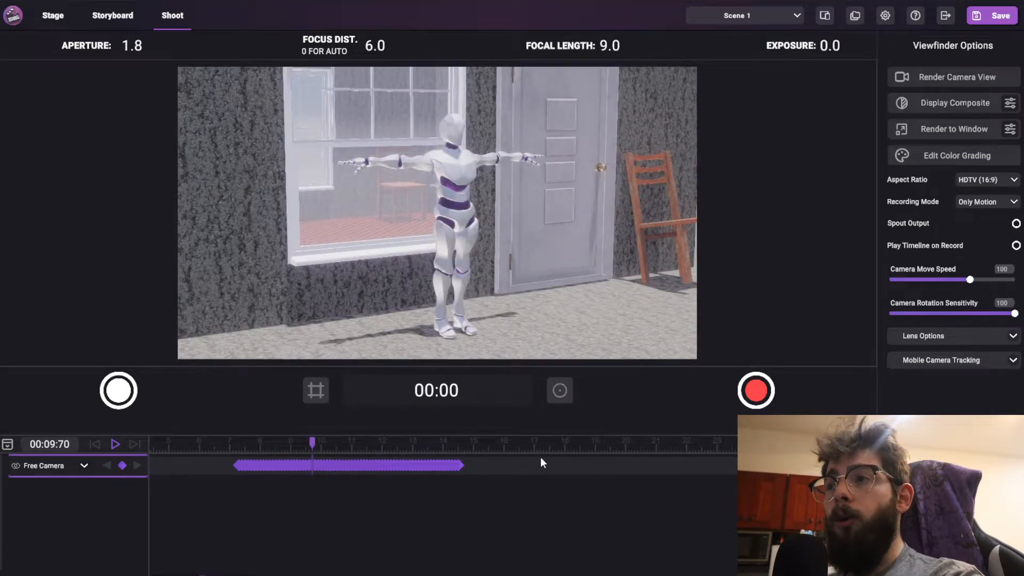
# - Review the export settings for rendering the camera view and the available recording modes, without exporting anything
pyautogui.click(958, 77)
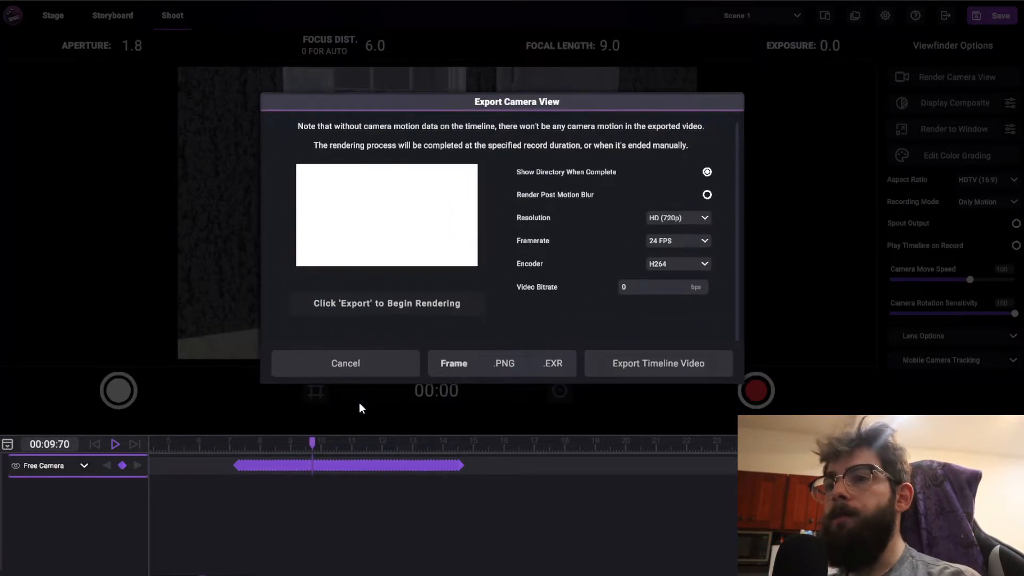
pyautogui.click(361, 361)
pyautogui.moveTo(397, 448); pyautogui.dragTo(365, 460)
pyautogui.click(998, 203)
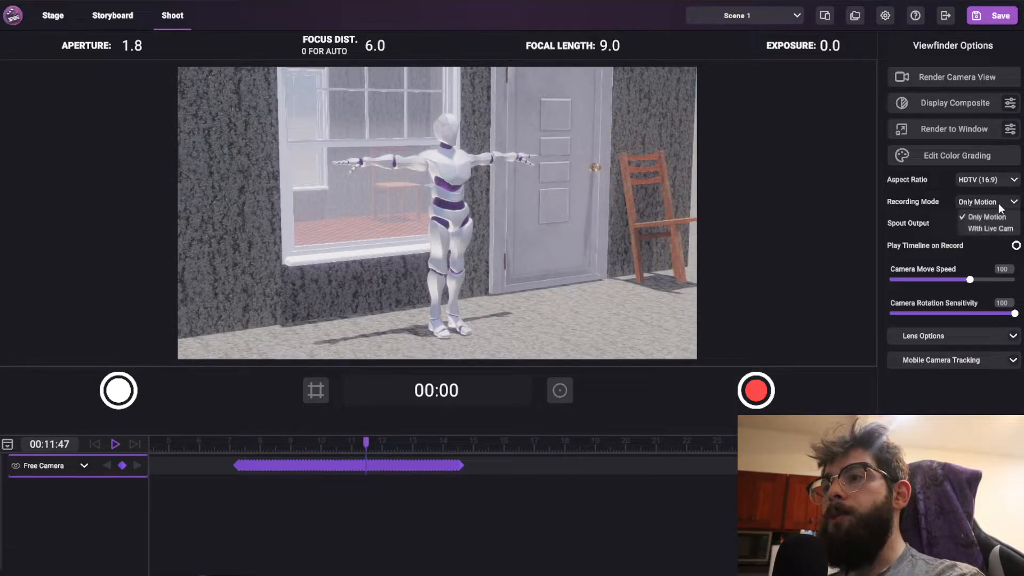
pyautogui.click(979, 230)
# - Delete all of the free camera's motion keyframes and return the playhead to the start of the timeline
pyautogui.moveTo(457, 469); pyautogui.dragTo(88, 465)
pyautogui.press('Delete')
pyautogui.moveTo(238, 481); pyautogui.dragTo(387, 512, button='middle')
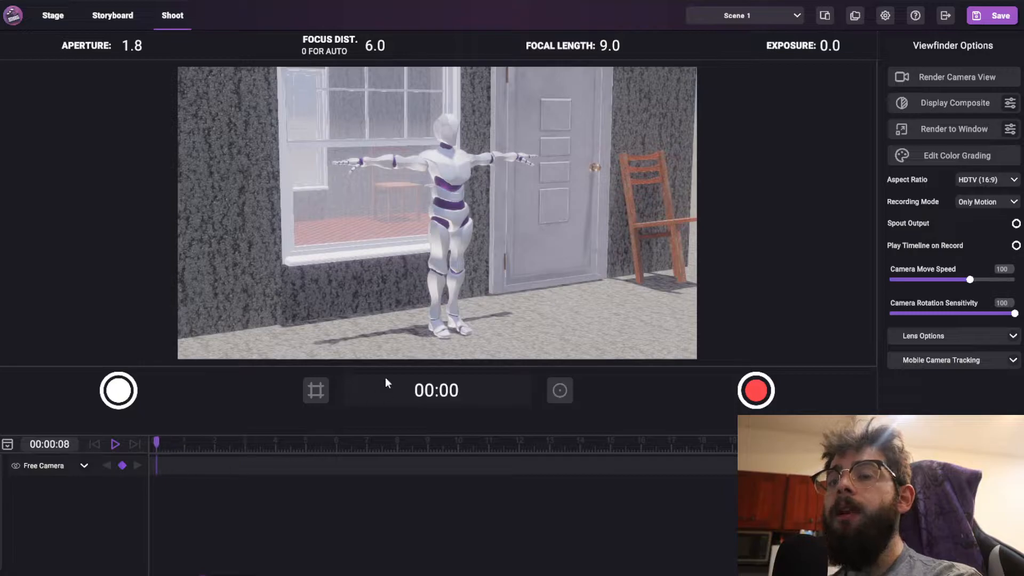
# - Open the live camera setup from the compositing settings and select Webcam(X1-HTL) as the video device
pyautogui.click(1010, 102)
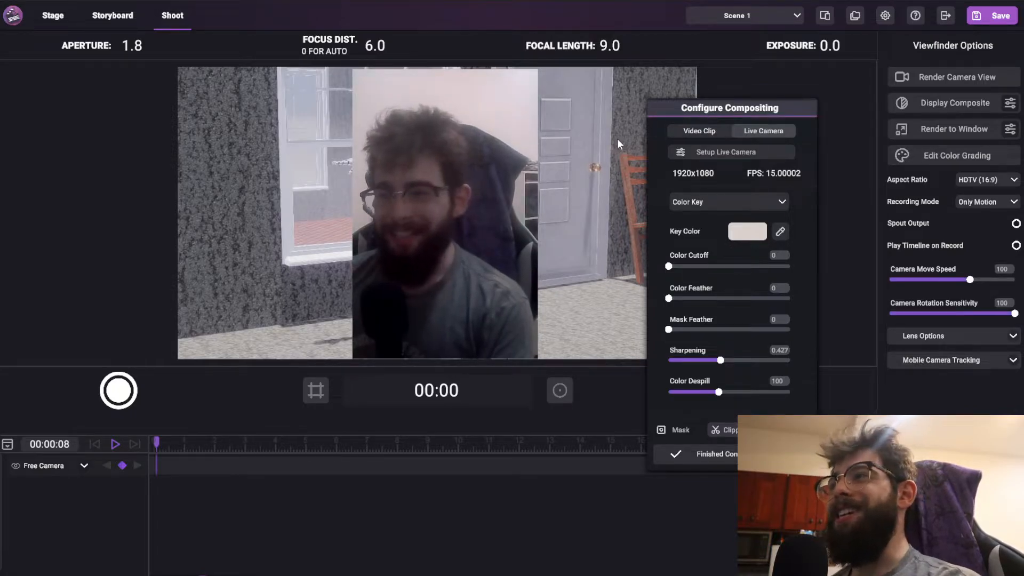
pyautogui.moveTo(700, 109); pyautogui.dragTo(155, 97)
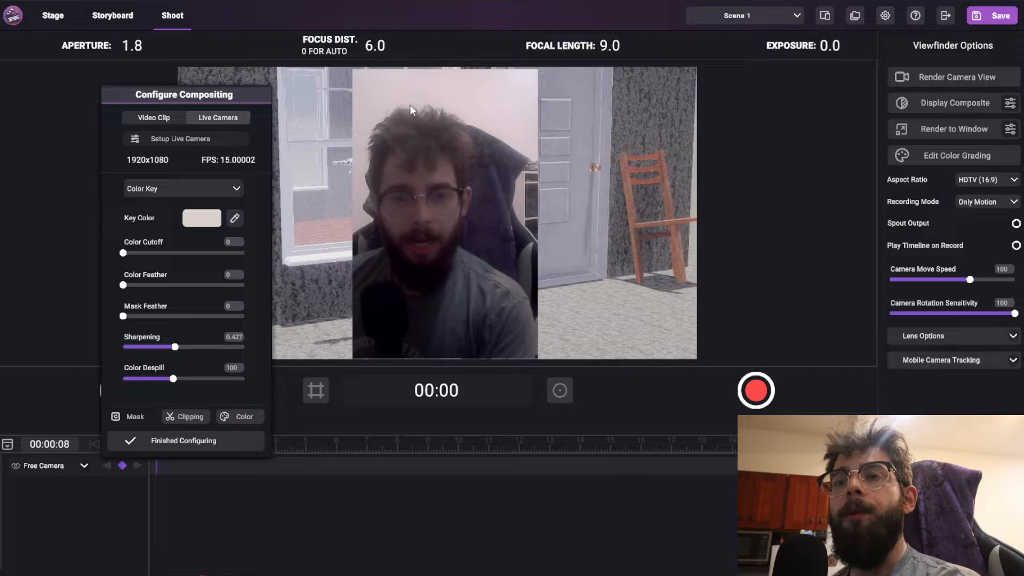
pyautogui.moveTo(187, 94); pyautogui.dragTo(136, 85)
pyautogui.moveTo(343, 91); pyautogui.dragTo(711, 124)
pyautogui.click(715, 167)
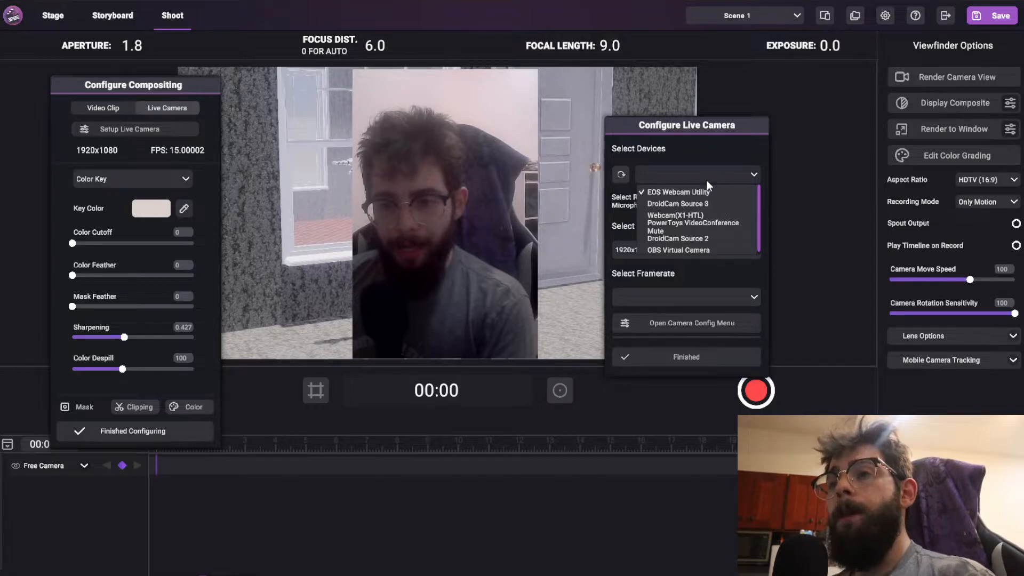
pyautogui.click(645, 215)
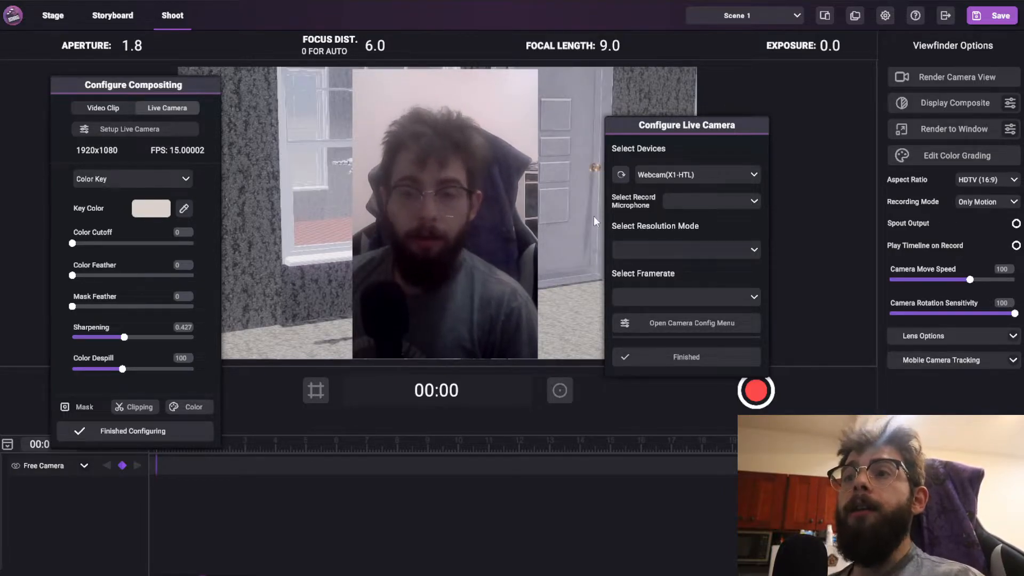
# - Choose Mic Disabled as the live camera's record microphone
pyautogui.click(684, 201)
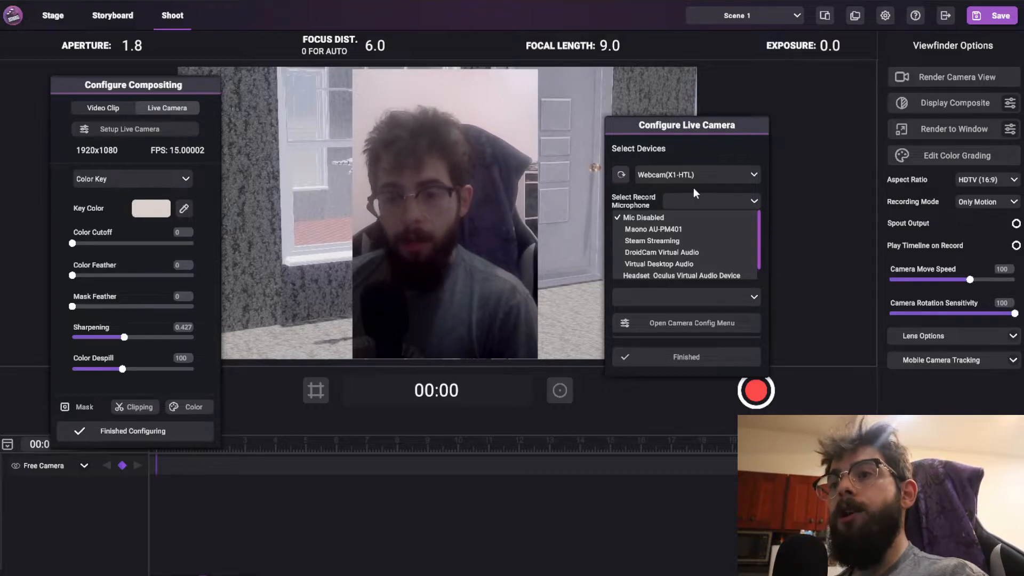
pyautogui.scroll(-1, 667, 242)
pyautogui.scroll(1, 668, 241)
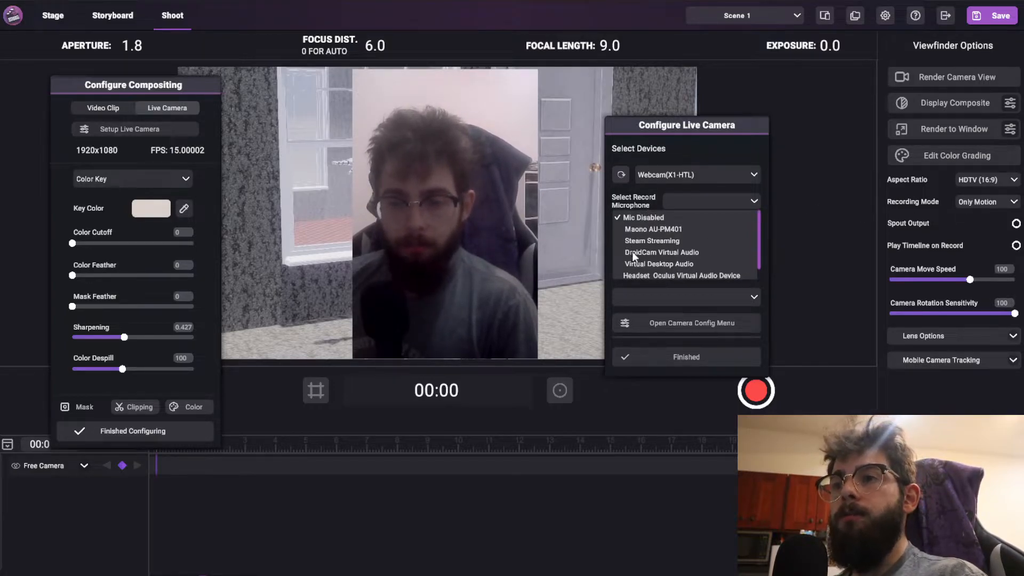
pyautogui.click(640, 218)
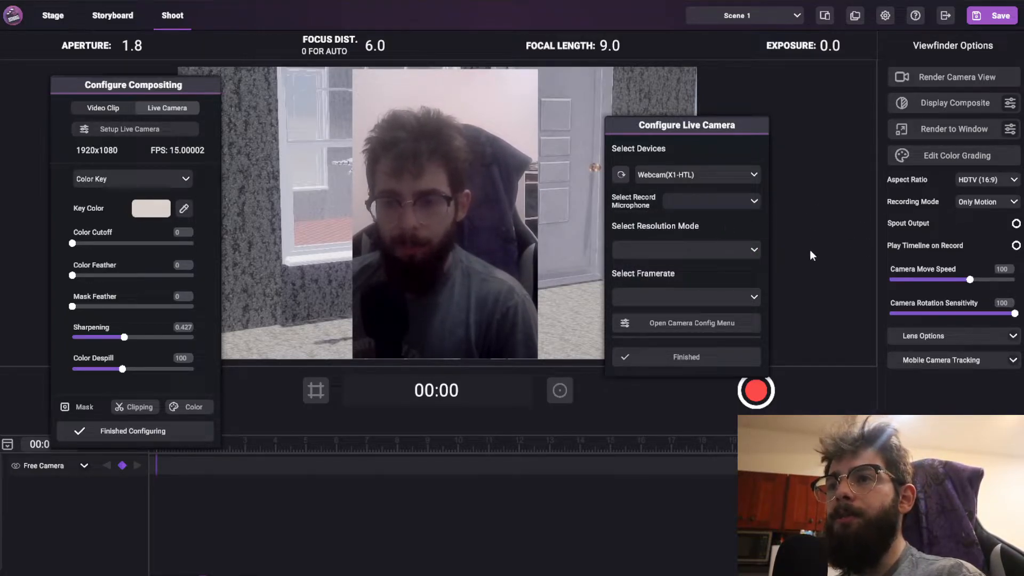
# - Set the live camera's resolution mode to 800x600 [MJPG]
pyautogui.click(709, 250)
pyautogui.scroll(-3, 667, 302)
pyautogui.scroll(1, 638, 317)
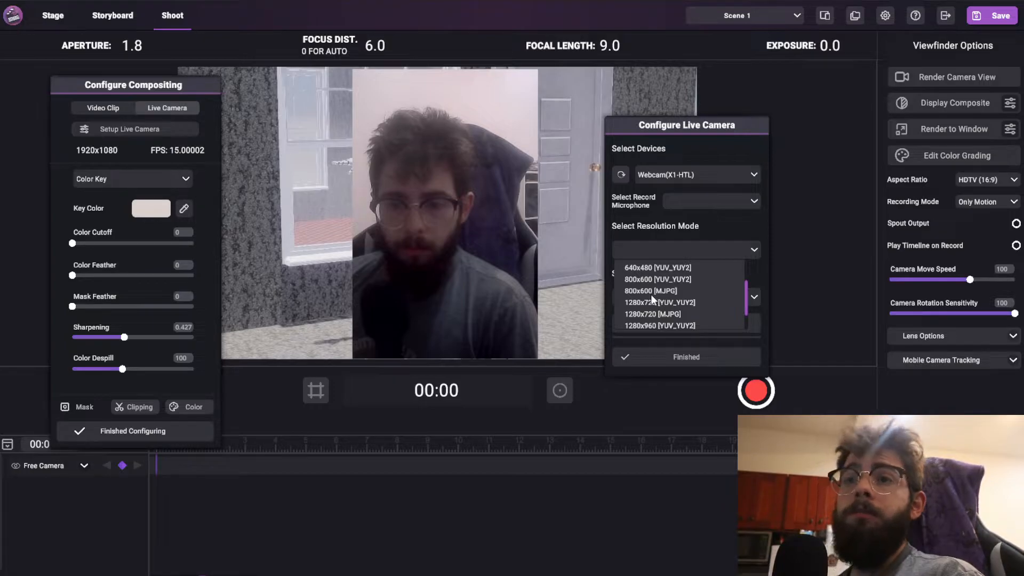
pyautogui.click(651, 292)
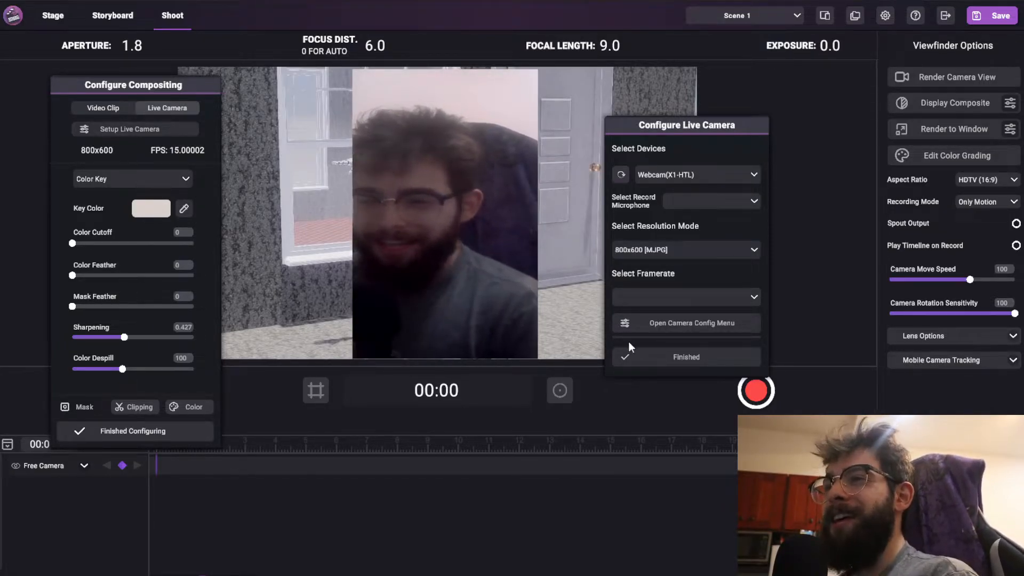
# - Set the live camera's framerate to 30.00003
pyautogui.click(648, 302)
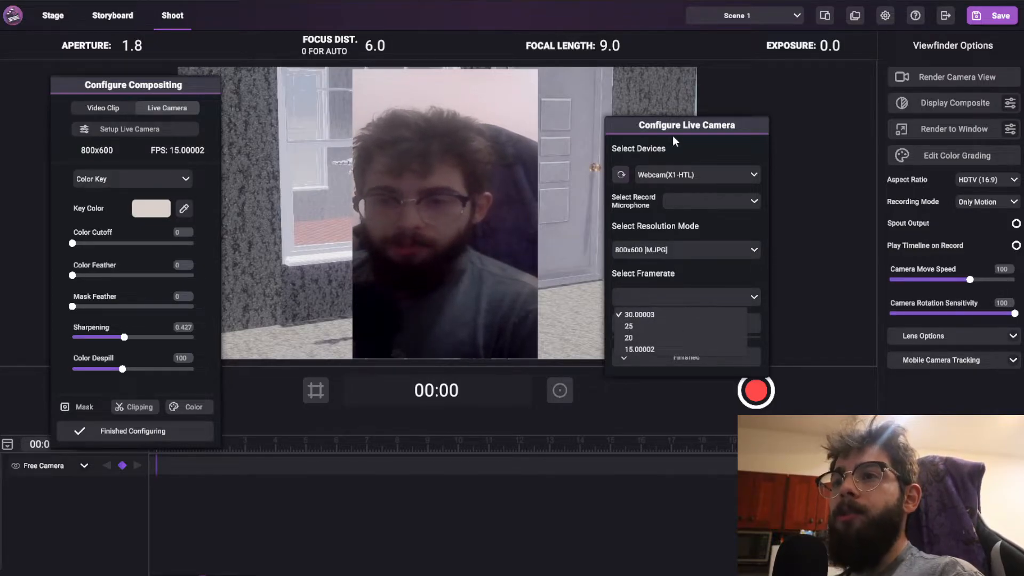
pyautogui.click(654, 325)
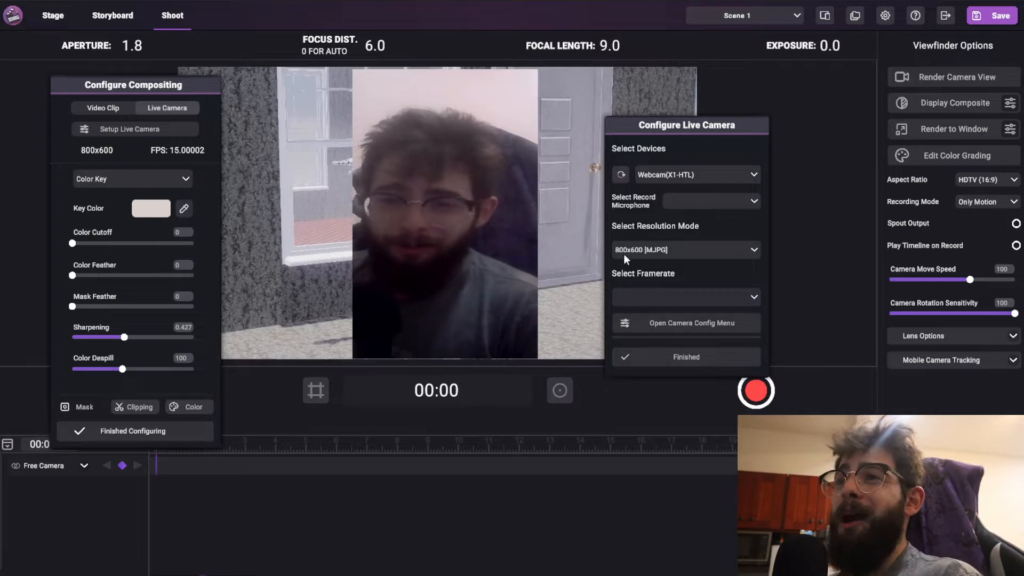
pyautogui.click(698, 301)
pyautogui.click(661, 317)
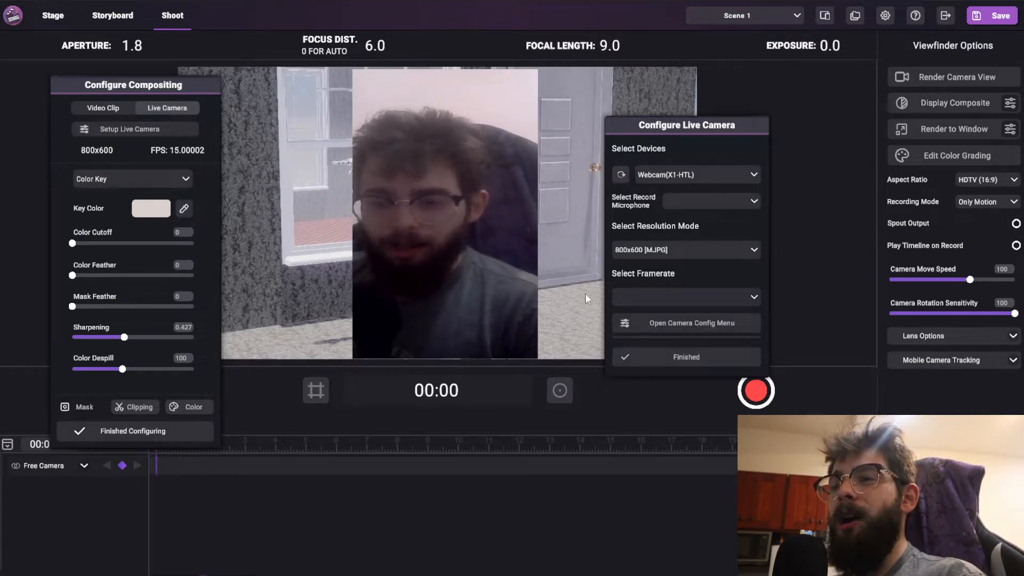
# - Finish the live camera and compositing configuration, and display the composite over the camera view
pyautogui.moveTo(705, 124); pyautogui.dragTo(666, 92)
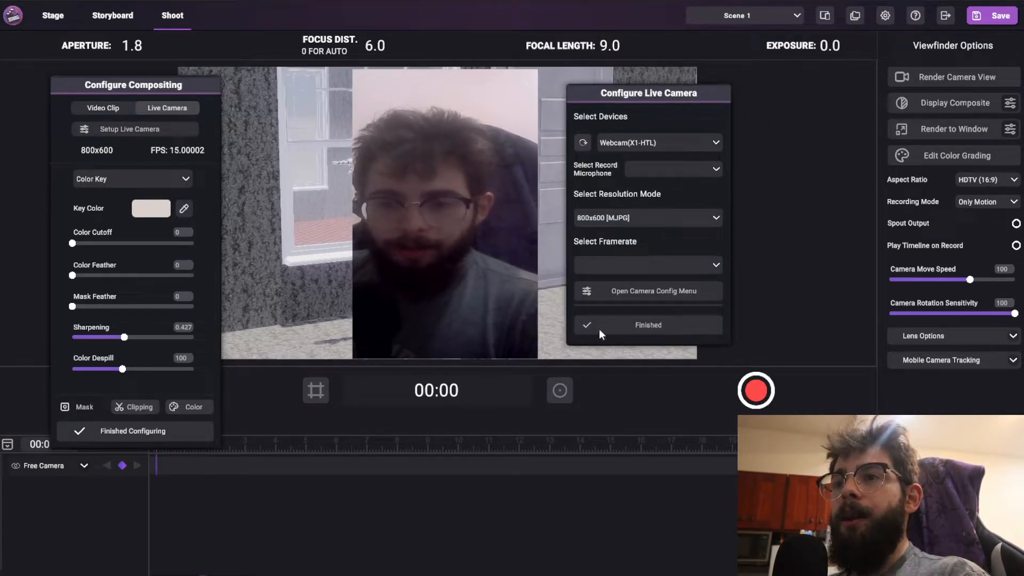
pyautogui.click(638, 326)
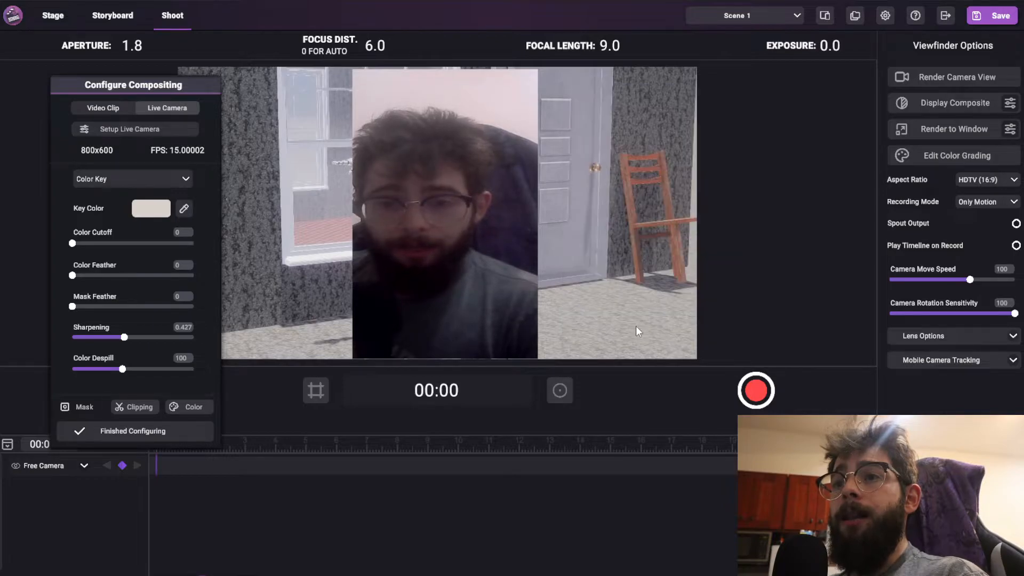
pyautogui.click(126, 432)
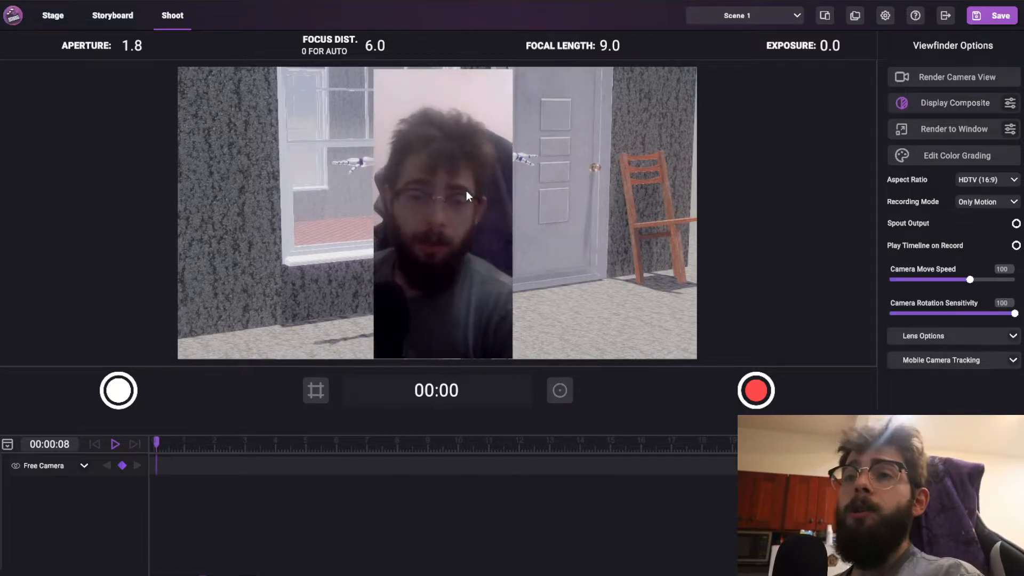
pyautogui.moveTo(421, 171); pyautogui.dragTo(656, 299, button='right')
pyautogui.moveTo(505, 294)
pyautogui.mouseDown(button='right')
pyautogui.moveTo(664, 288)
pyautogui.moveTo(478, 275)
pyautogui.moveTo(520, 283)
pyautogui.mouseUp(button='right')
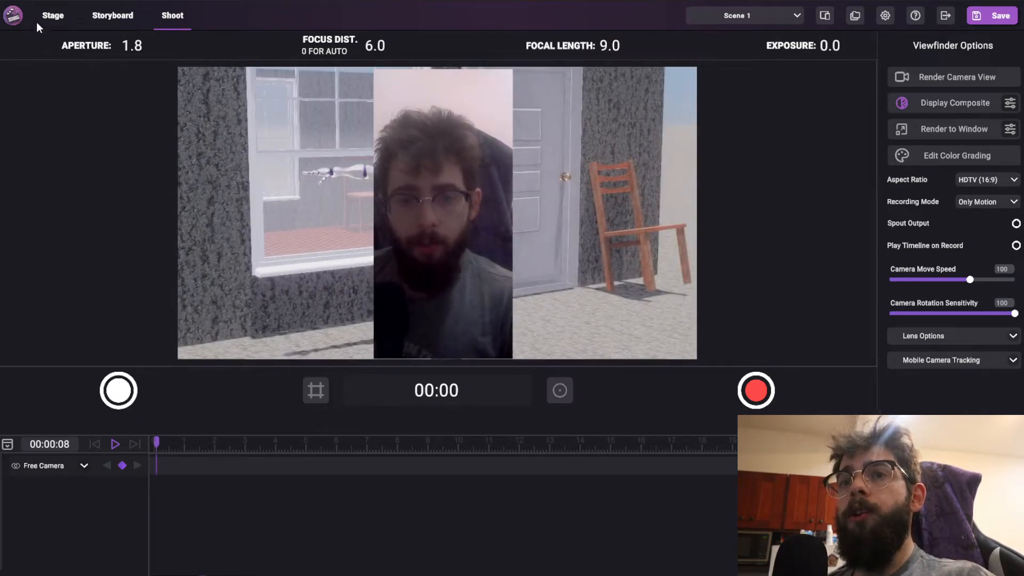
# - Select the video surface in the Stage workspace and examine how the live camera feed sits on it
pyautogui.click(50, 16)
pyautogui.click(289, 265)
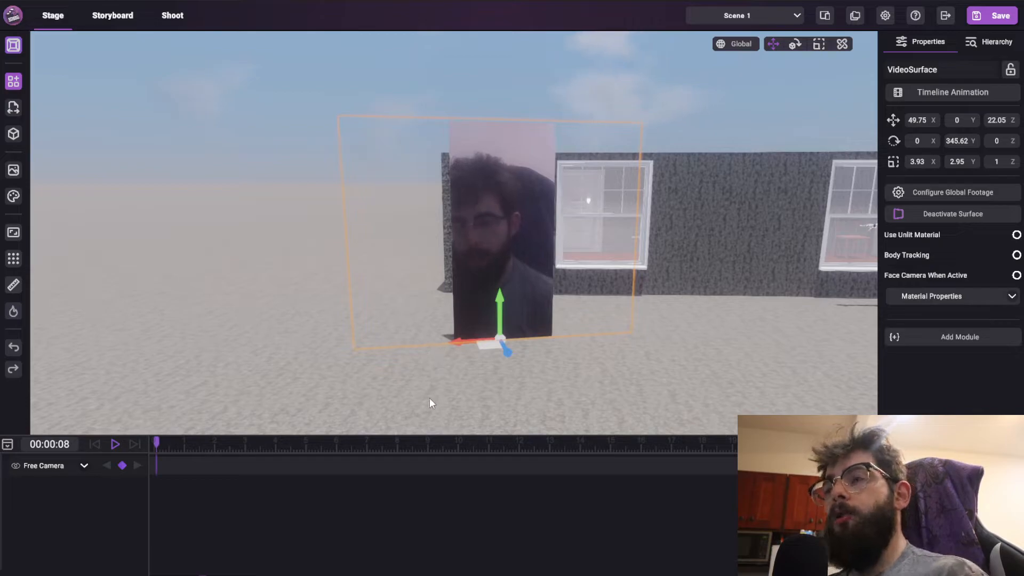
pyautogui.moveTo(486, 257); pyautogui.dragTo(443, 244, button='right')
pyautogui.press('s')
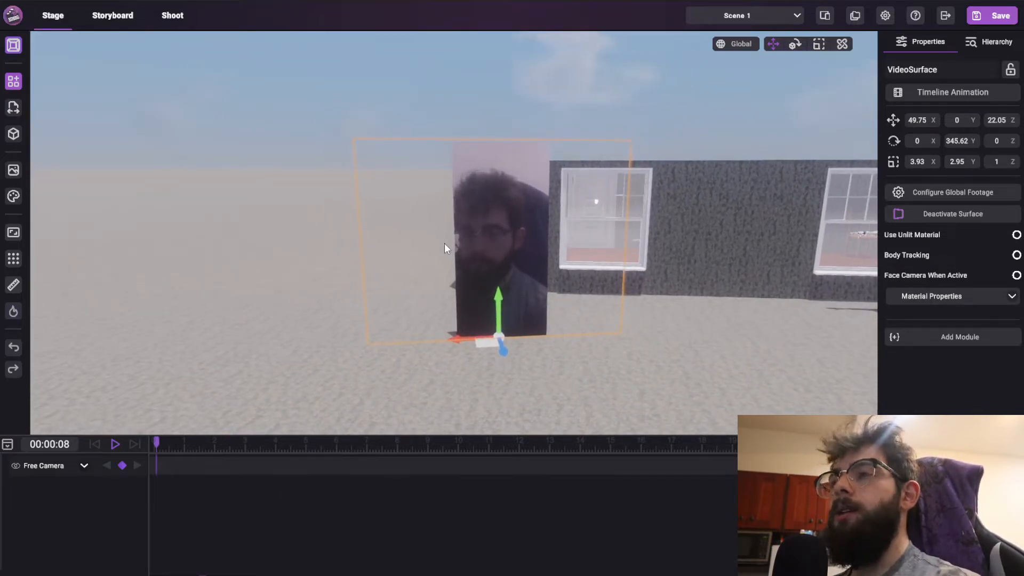
pyautogui.scroll(3, 477, 219)
# - Return to the Shoot workspace, set the recording mode to With Live Cam and move the playhead to 00:00:00
pyautogui.click(176, 16)
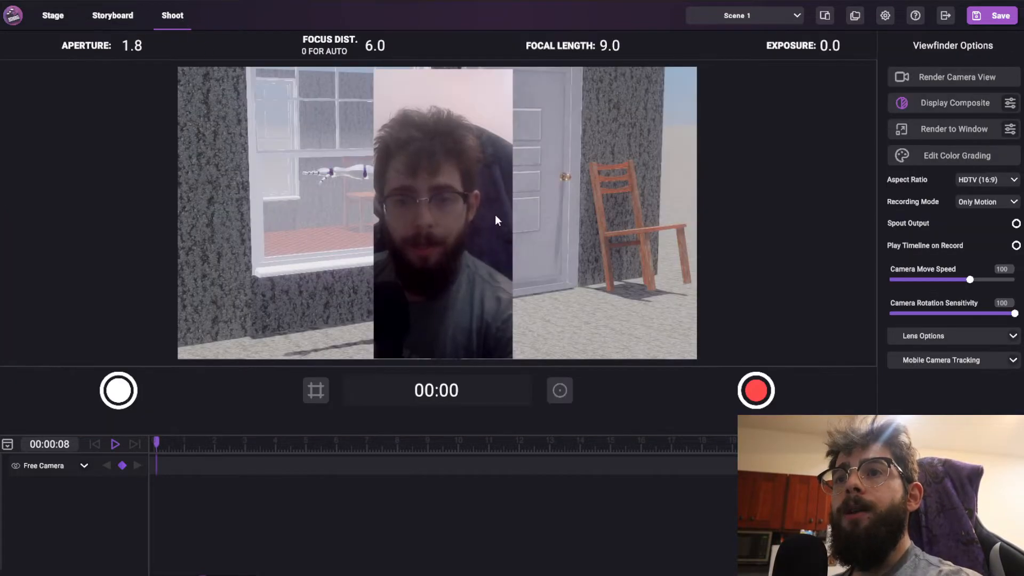
pyautogui.click(984, 202)
pyautogui.click(975, 228)
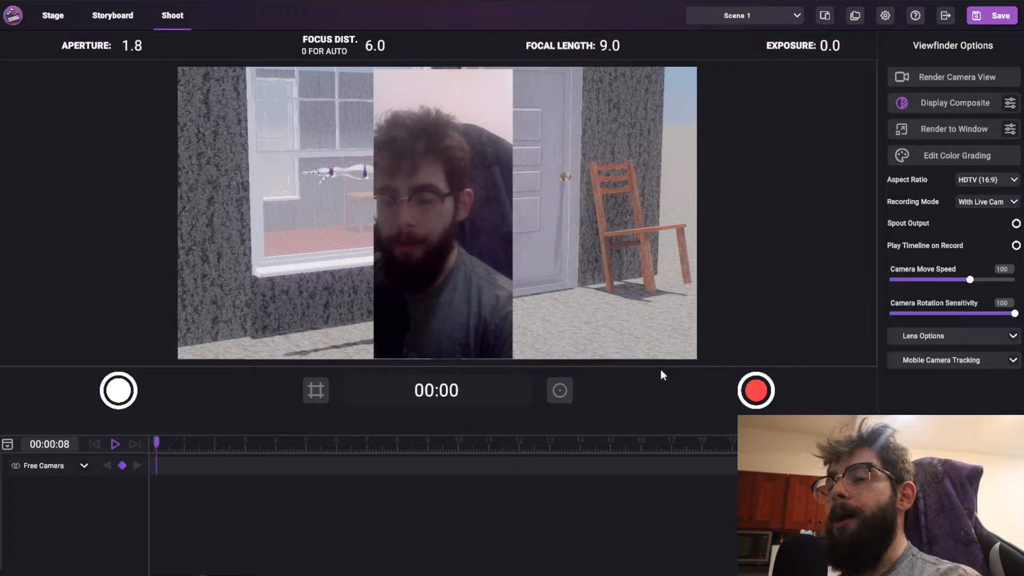
pyautogui.moveTo(304, 443); pyautogui.dragTo(152, 442)
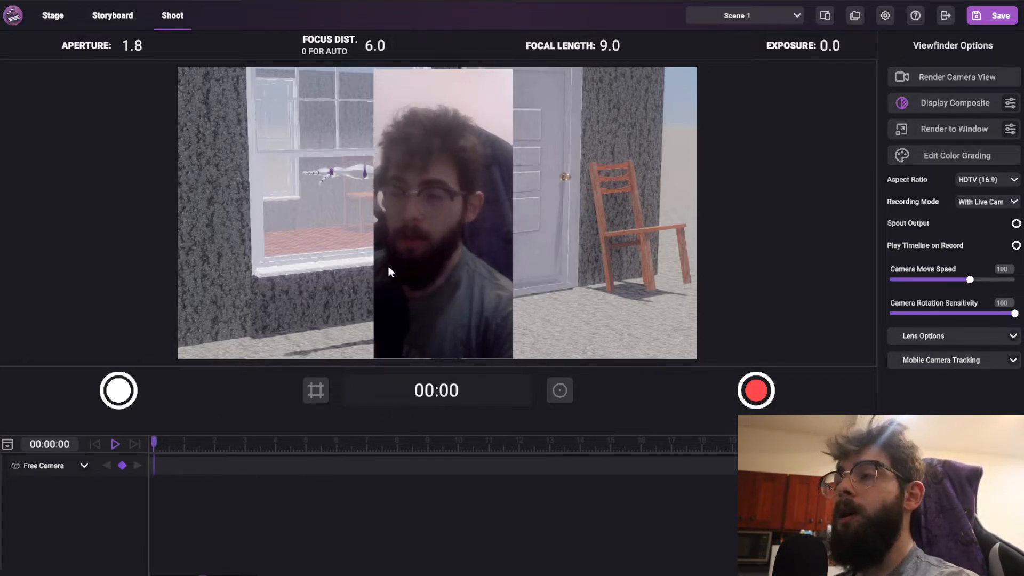
# - Record a take of about 8 seconds with the live camera while flying the virtual camera around the set
pyautogui.press('r')
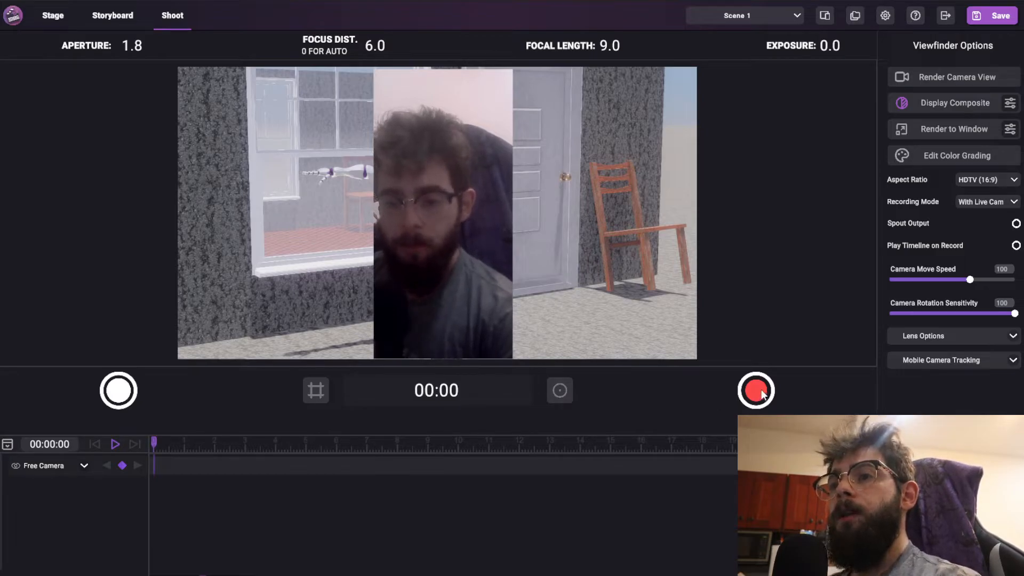
pyautogui.moveTo(496, 290)
pyautogui.mouseDown(button='right')
pyautogui.moveTo(550, 291)
pyautogui.moveTo(496, 280)
pyautogui.moveTo(528, 275)
pyautogui.moveTo(493, 283)
pyautogui.mouseUp(button='right')
pyautogui.press('s')
pyautogui.press('w')
pyautogui.press('d')
pyautogui.press('a')
pyautogui.press('s')
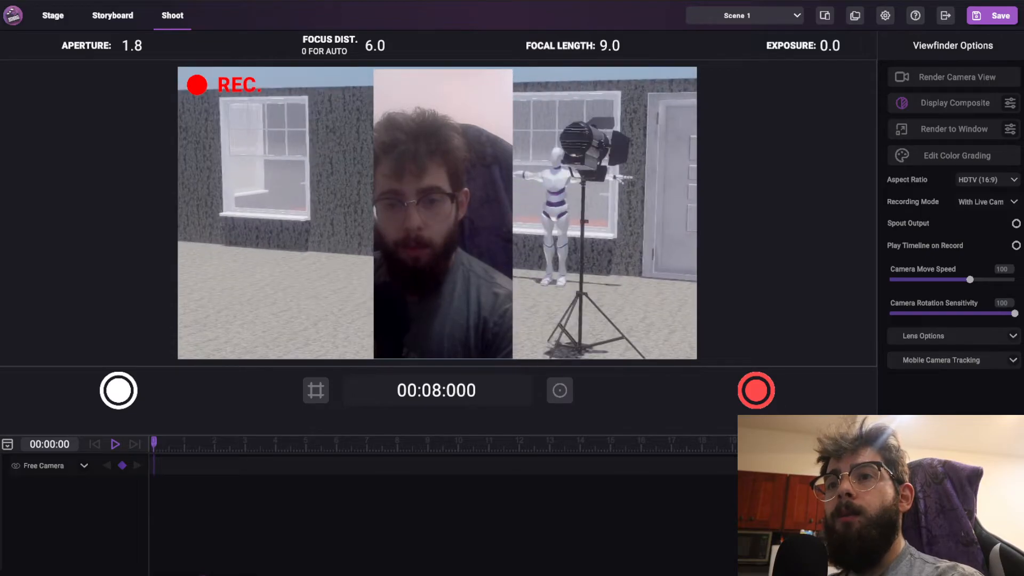
pyautogui.click(764, 391)
# - Select the newly recorded free camera keyframes and scrub the timeline to 00:02:74 to check the take
pyautogui.moveTo(665, 476); pyautogui.dragTo(365, 480)
pyautogui.moveTo(446, 466); pyautogui.dragTo(183, 505)
pyautogui.moveTo(235, 443)
pyautogui.mouseDown()
pyautogui.moveTo(190, 449)
pyautogui.moveTo(259, 450)
pyautogui.moveTo(161, 450)
pyautogui.moveTo(239, 449)
pyautogui.moveTo(155, 466)
pyautogui.moveTo(237, 459)
pyautogui.mouseUp()
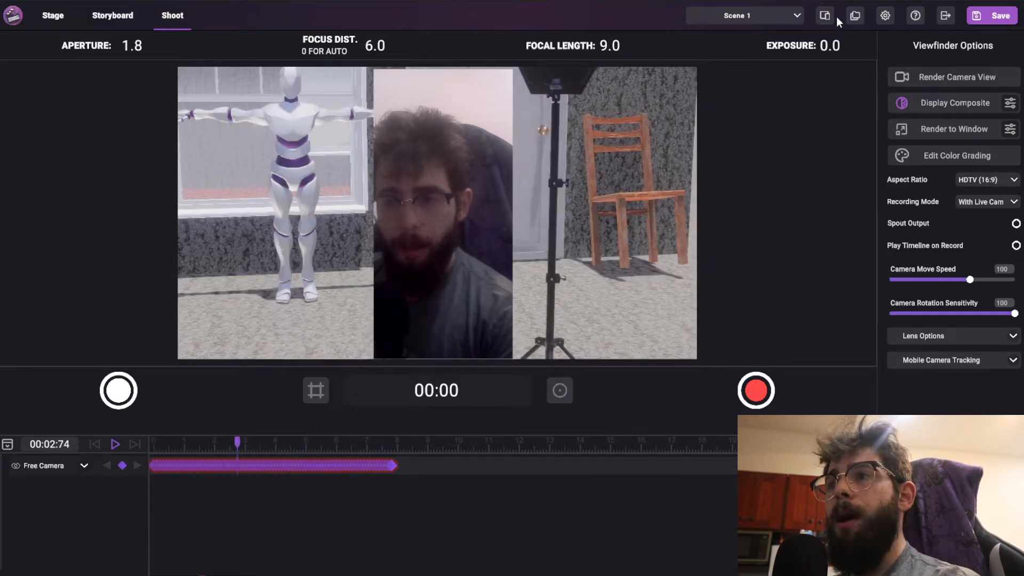
# - Open the project folder's VideoOutput directory and examine the recorded live camera capture file
pyautogui.click(855, 21)
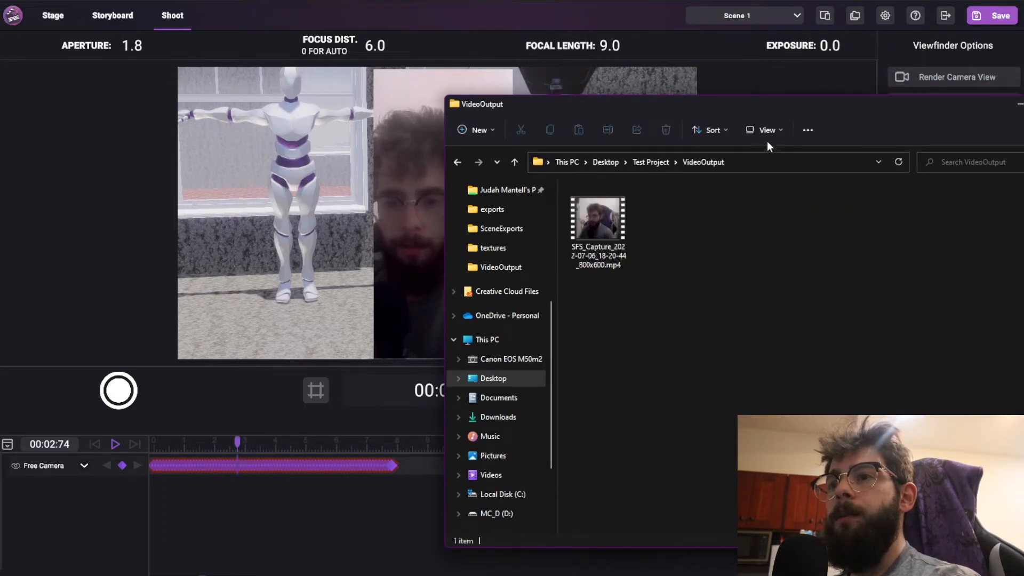
pyautogui.moveTo(709, 109); pyautogui.dragTo(498, 89)
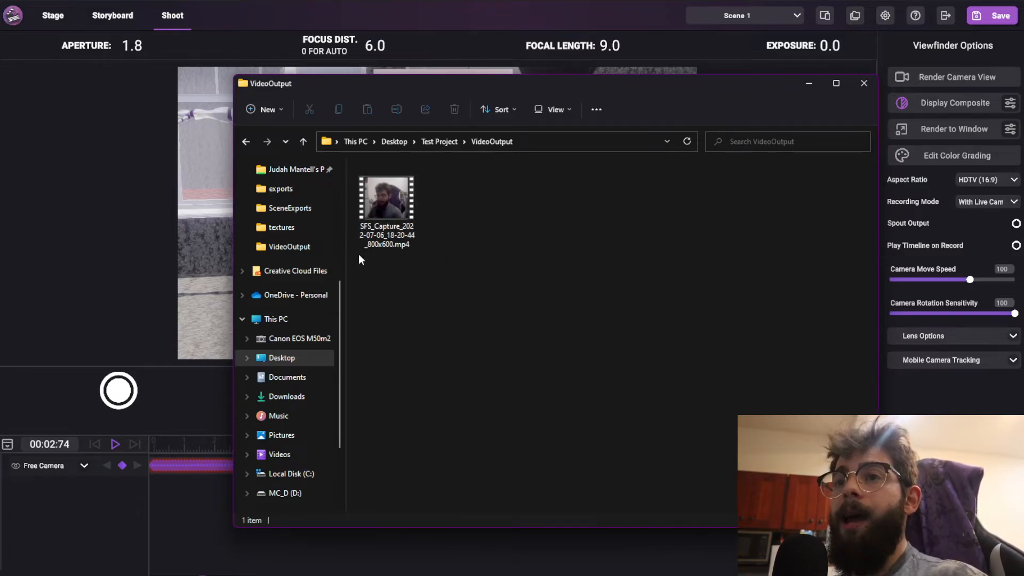
pyautogui.moveTo(518, 84); pyautogui.dragTo(746, 575)
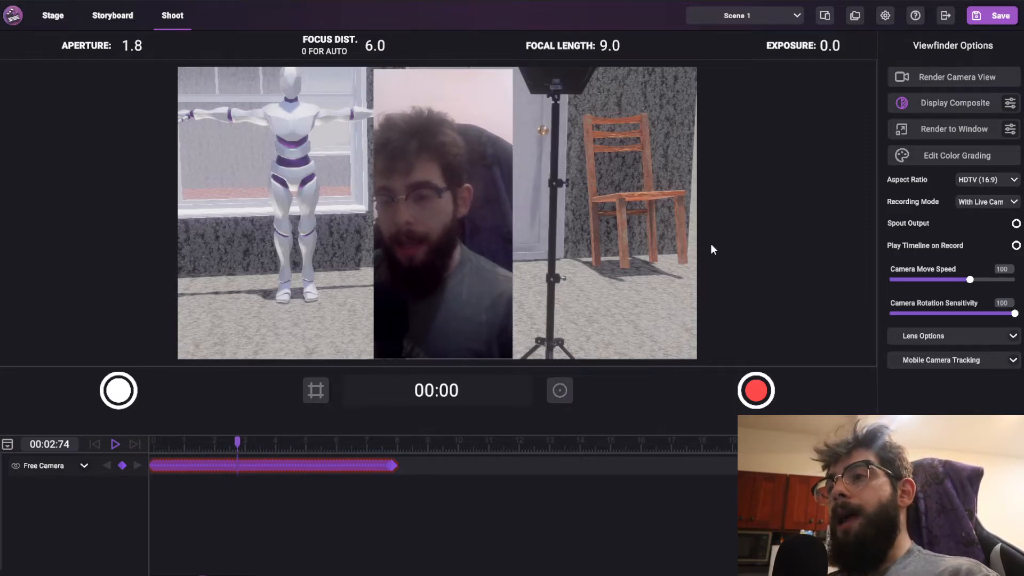
# - Turn off the composite display in the viewfinder and activate the video surface in the Stage workspace
pyautogui.click(935, 107)
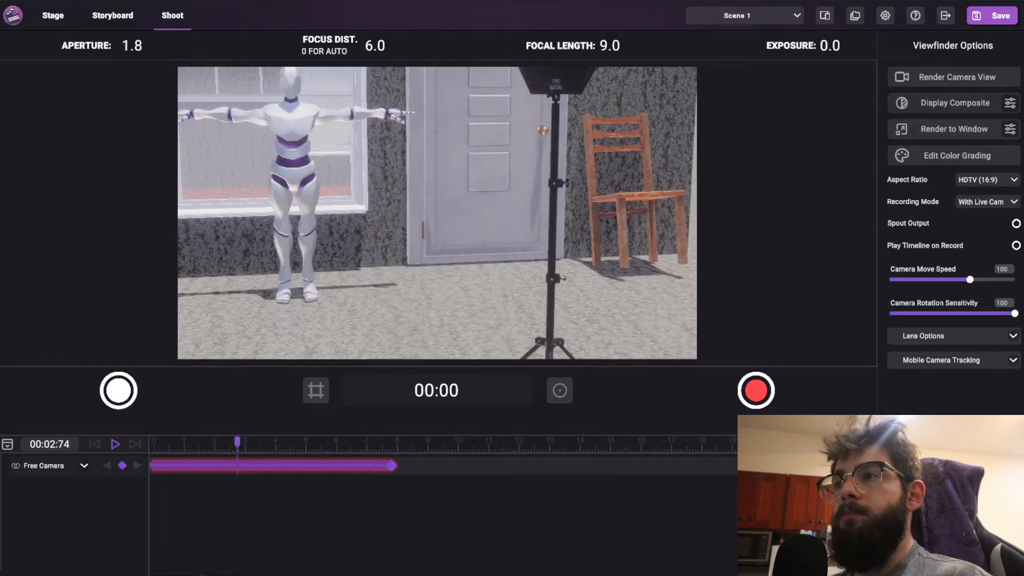
pyautogui.click(50, 16)
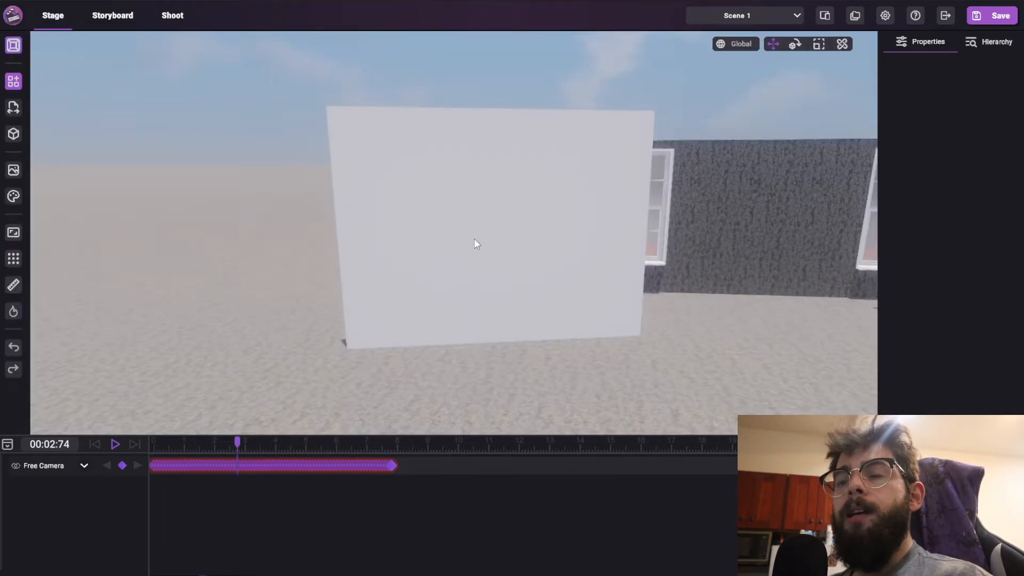
pyautogui.click(437, 214)
pyautogui.click(907, 215)
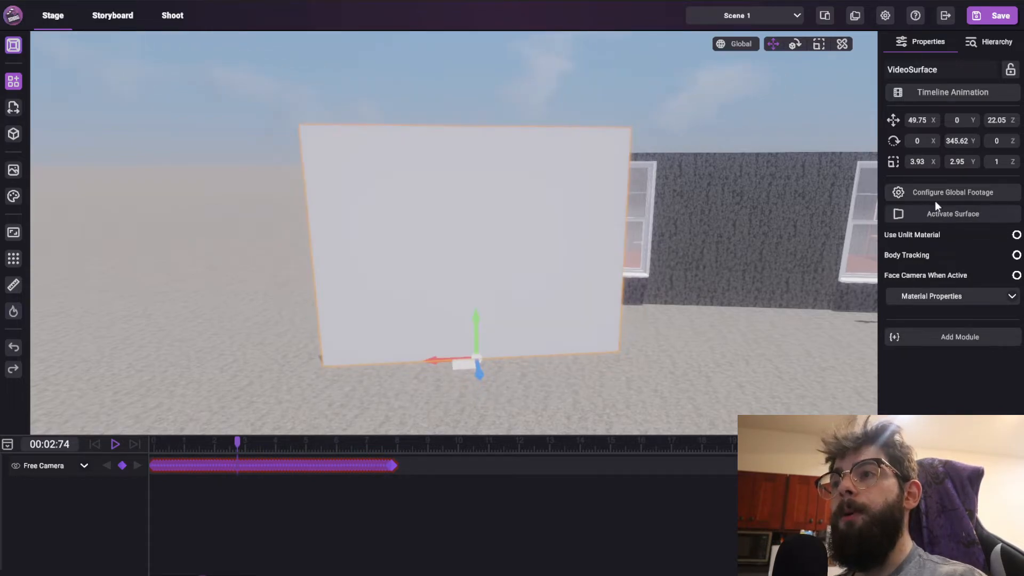
# - Set the global footage source to Video Clip and load SFS_Capture_2022-07-06_18-20-44_800x600.mp4 from the VideoOutput folder
pyautogui.click(949, 192)
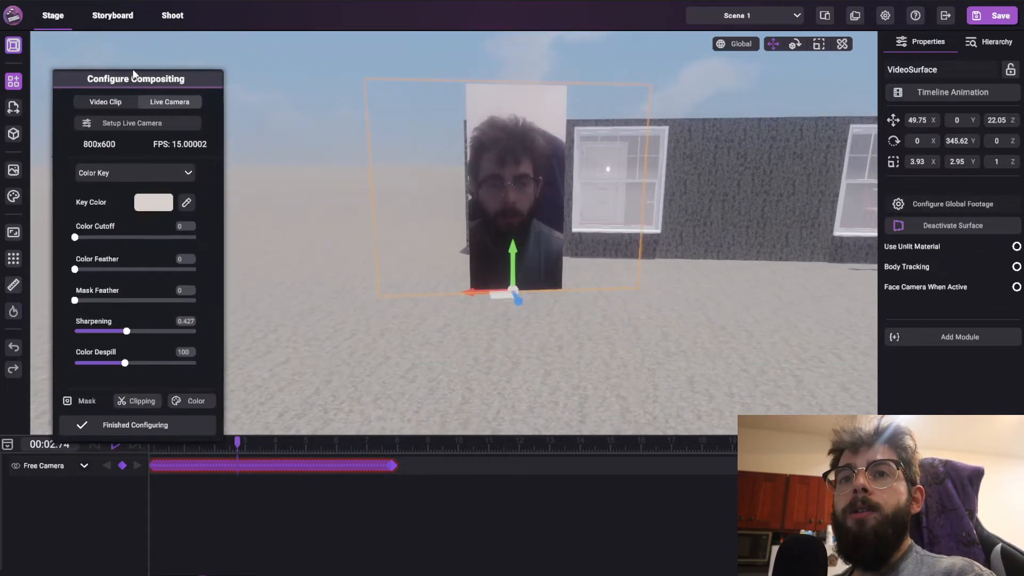
pyautogui.click(117, 93)
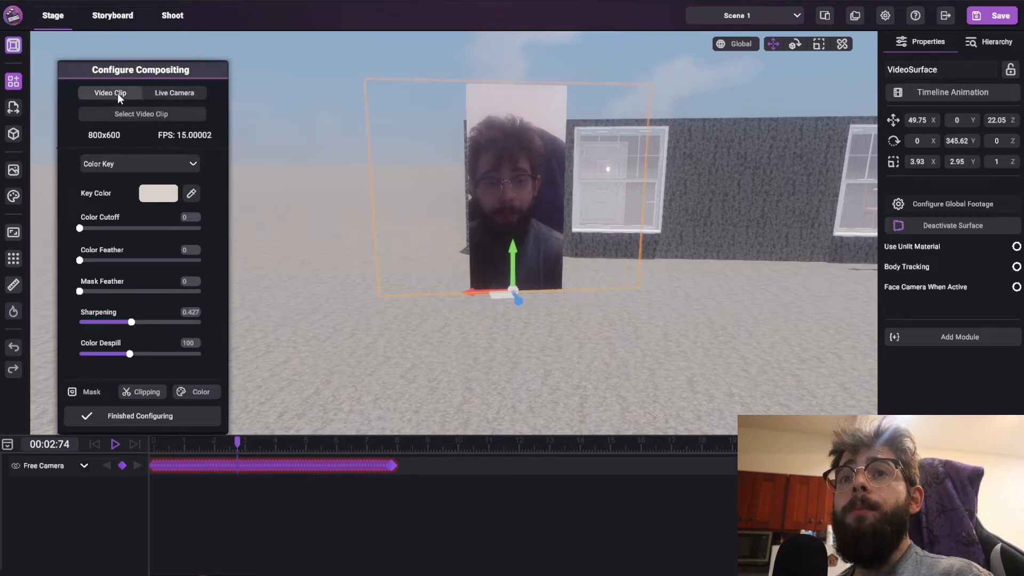
pyautogui.click(155, 116)
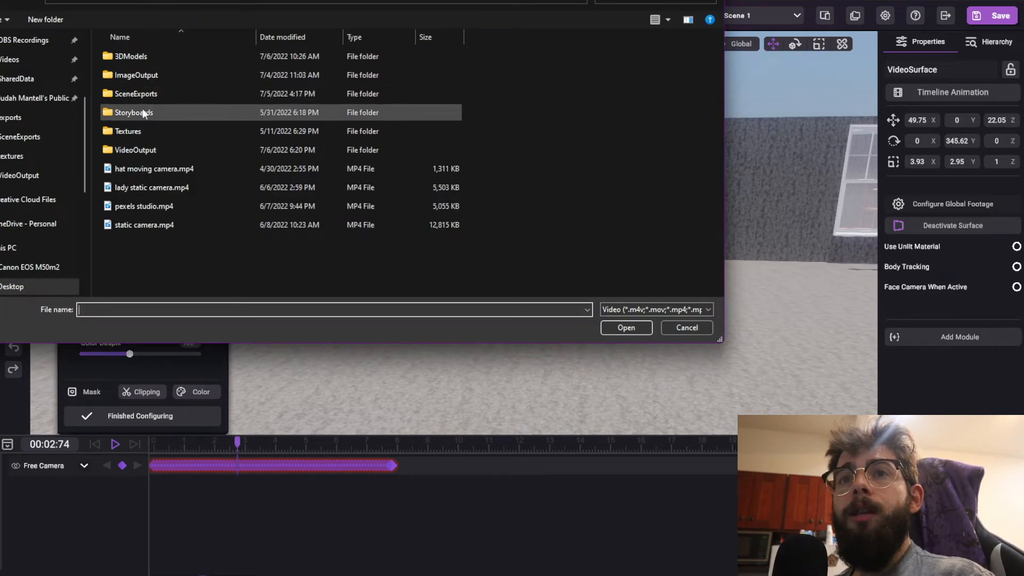
pyautogui.doubleClick(143, 147)
pyautogui.doubleClick(122, 62)
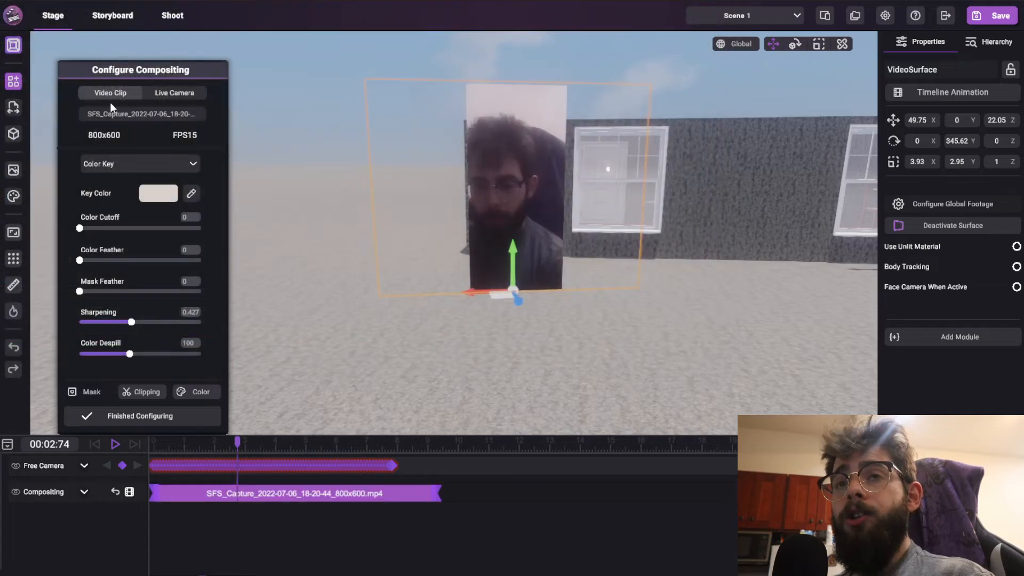
# - Scrub the timeline to 00:03:89 to check the clip on the video surface, and finish configuring the compositing
pyautogui.moveTo(507, 259); pyautogui.dragTo(485, 255, button='middle')
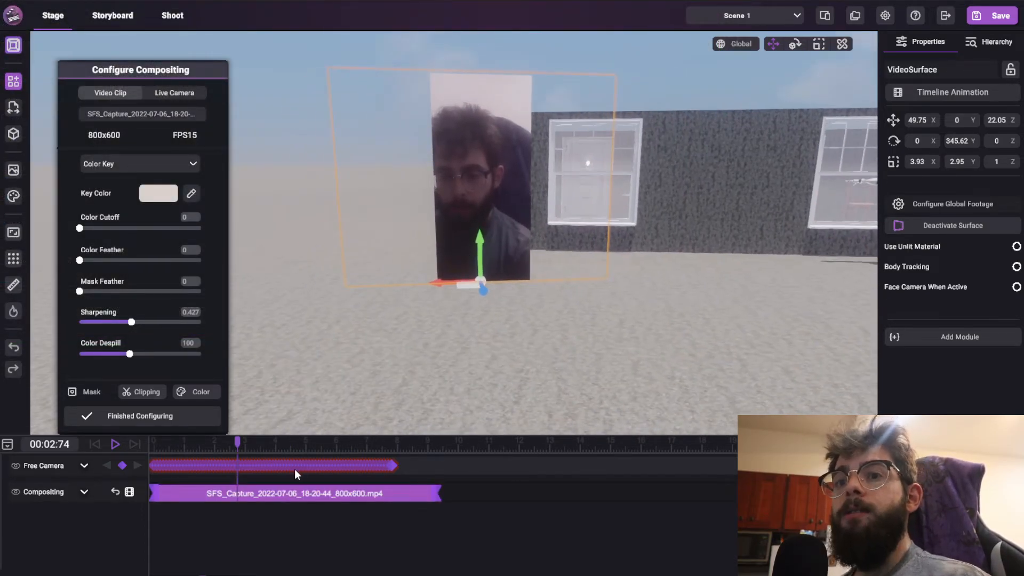
pyautogui.moveTo(457, 270); pyautogui.dragTo(472, 272, button='right')
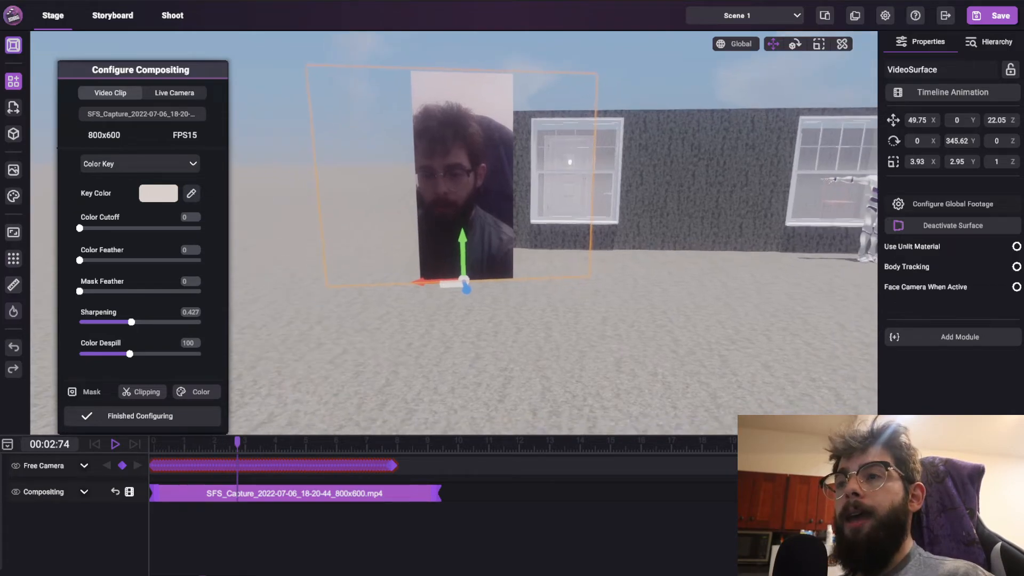
pyautogui.moveTo(237, 445); pyautogui.dragTo(272, 450)
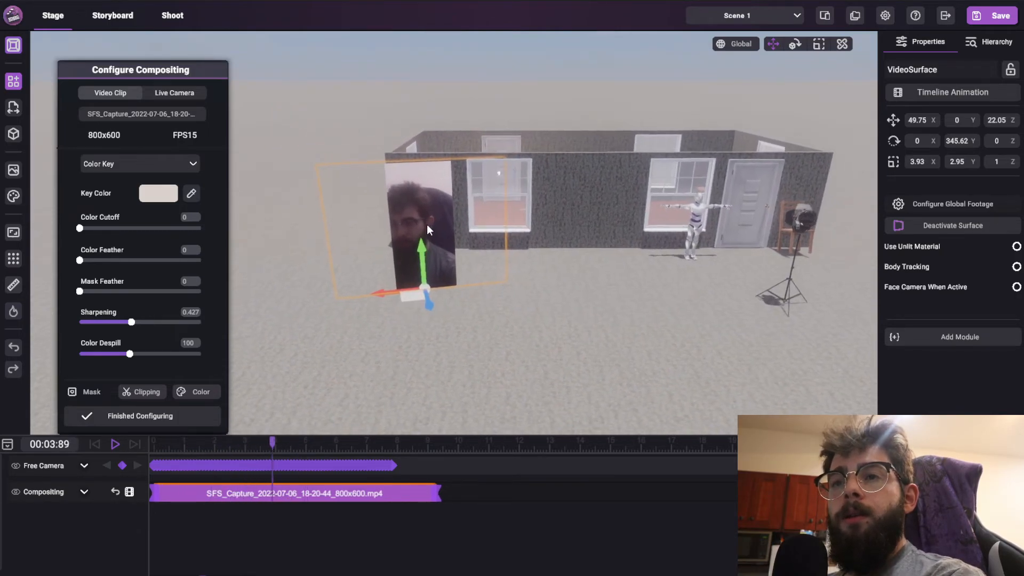
pyautogui.click(157, 417)
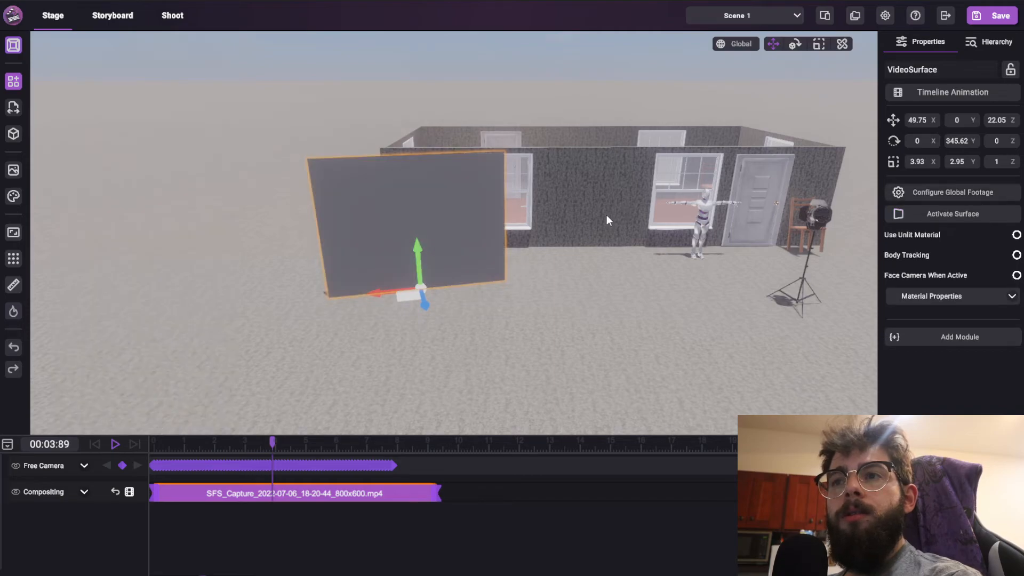
# - Display the composite in the Shoot workspace and move the playhead to 00:00:00
pyautogui.click(171, 17)
pyautogui.click(969, 102)
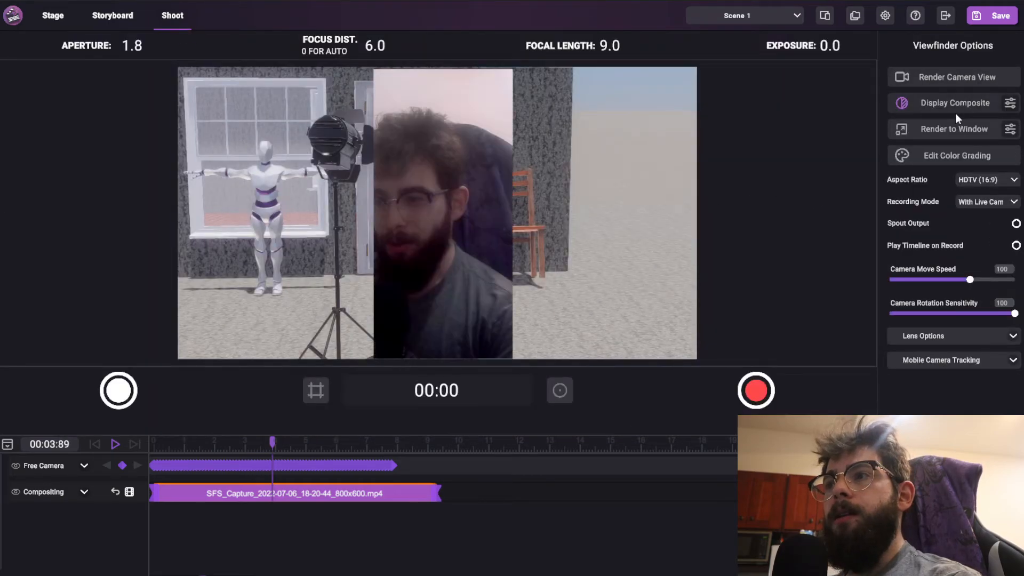
pyautogui.click(227, 449)
pyautogui.click(155, 449)
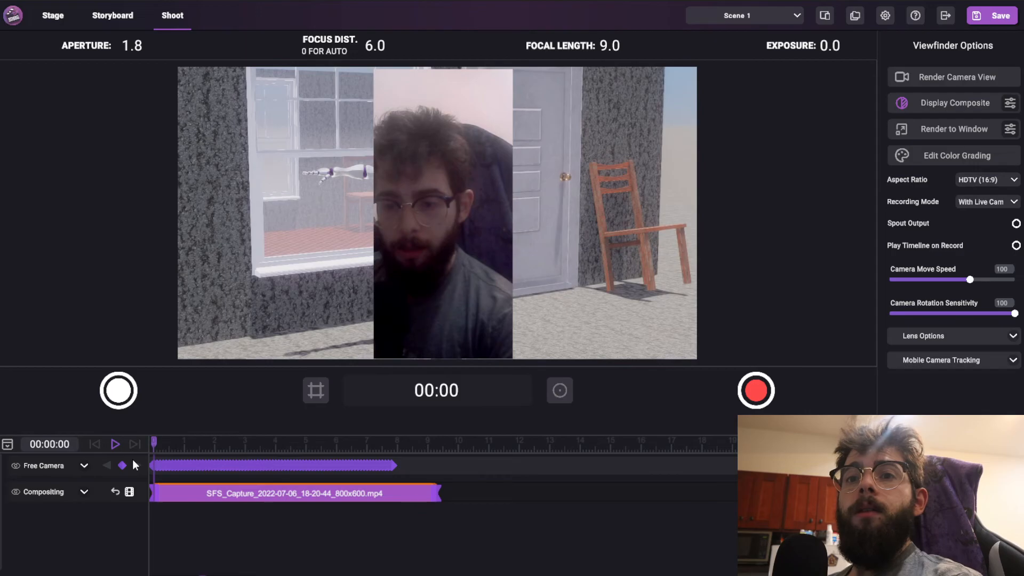
# - Play the timeline to check the camera motion together with the recorded clip, and return the playhead to 00:00:00
pyautogui.click(115, 444)
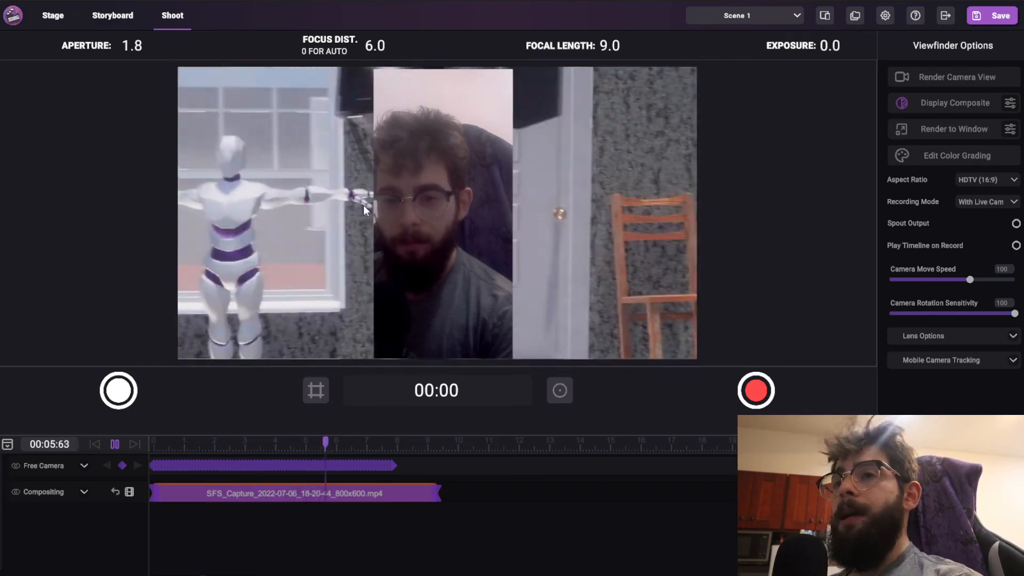
pyautogui.press('space')
pyautogui.moveTo(300, 445); pyautogui.dragTo(121, 457)
# - Review the resolution, framerate and encoder settings for exporting the camera view, and close them without exporting
pyautogui.click(964, 80)
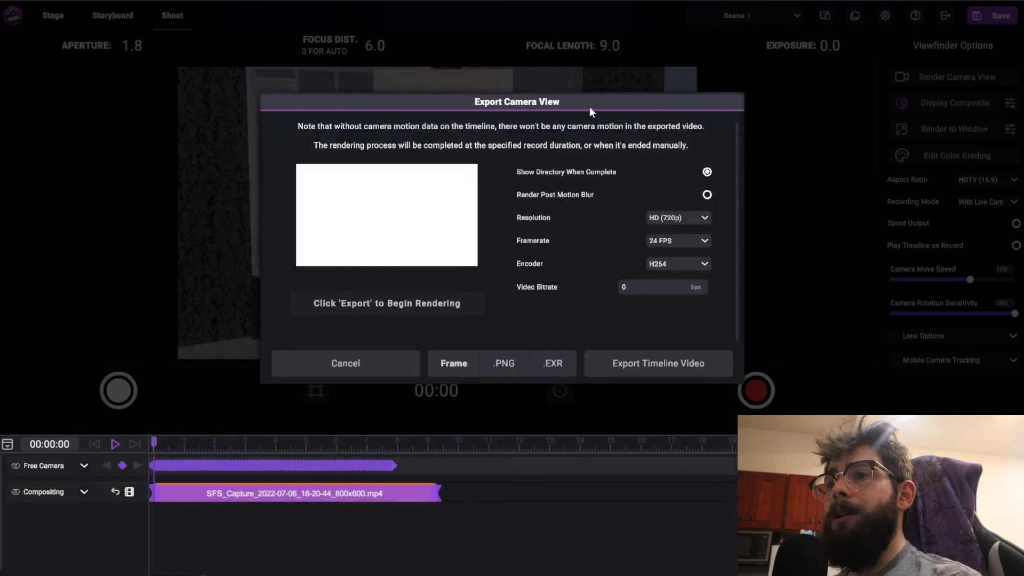
pyautogui.moveTo(449, 447); pyautogui.dragTo(135, 472)
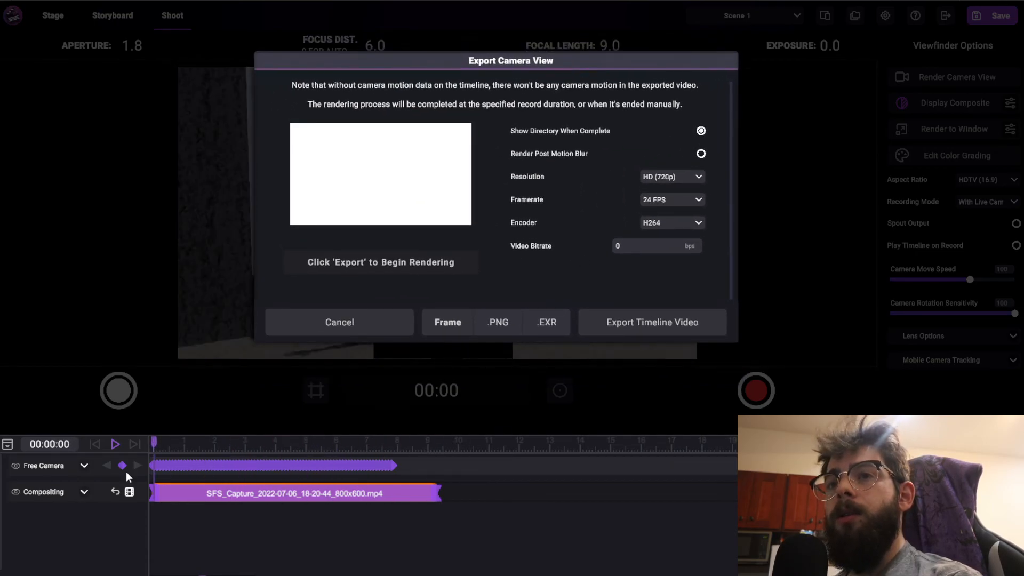
pyautogui.moveTo(481, 65); pyautogui.dragTo(495, 87)
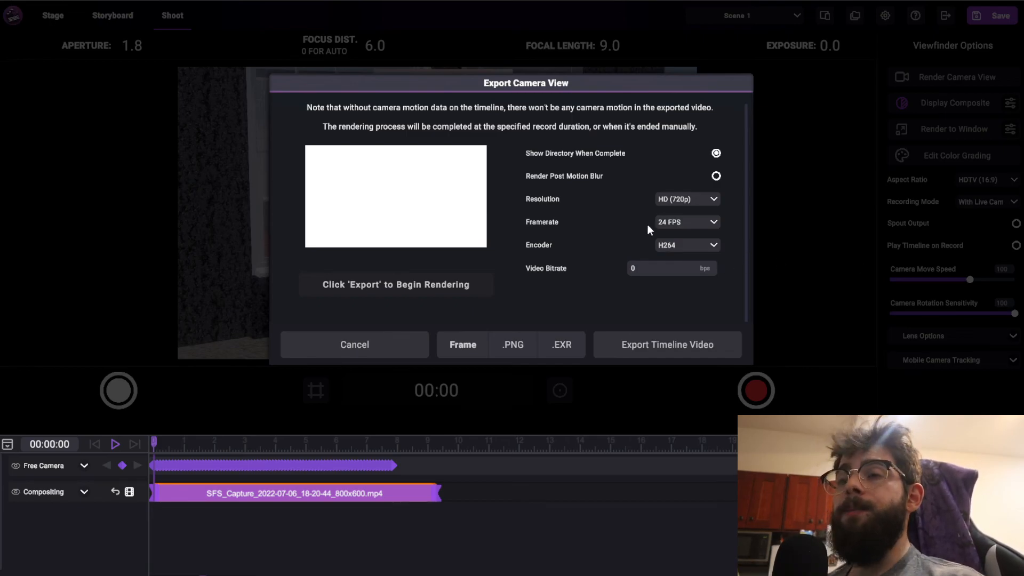
pyautogui.click(366, 339)
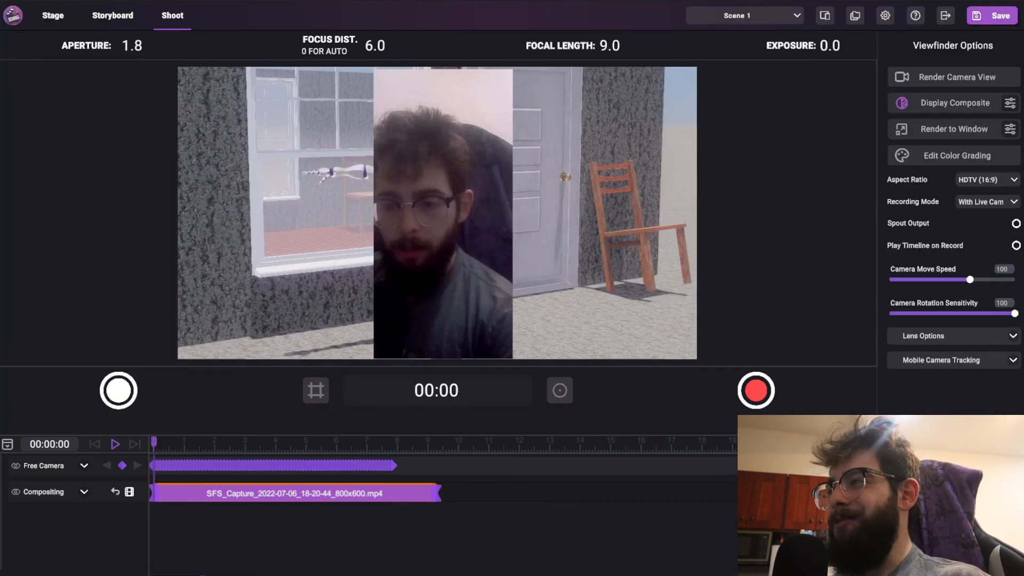